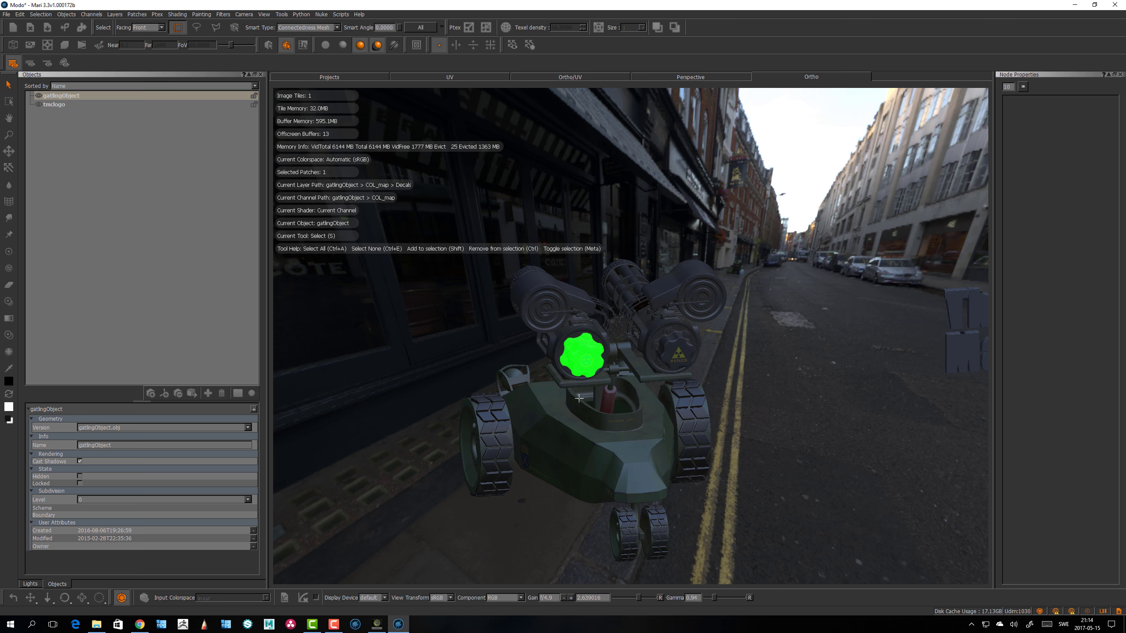
# Examine how the camera orbits around the selected knob at the rear of the vehicle's left gun.
pyautogui.moveTo(578, 399)
pyautogui.keyDown('alt'); pyautogui.mouseDown()
pyautogui.moveTo(620, 390)
pyautogui.moveTo(581, 399)
pyautogui.mouseUp(); pyautogui.keyUp('alt')
pyautogui.keyDown('alt'); pyautogui.moveTo(580, 399); pyautogui.dragTo(601, 422, button='right'); pyautogui.keyUp('alt')
pyautogui.keyDown('alt'); pyautogui.moveTo(600, 422); pyautogui.dragTo(573, 387); pyautogui.keyUp('alt')
pyautogui.keyDown('alt'); pyautogui.moveTo(573, 386); pyautogui.dragTo(607, 348, button='middle'); pyautogui.keyUp('alt')
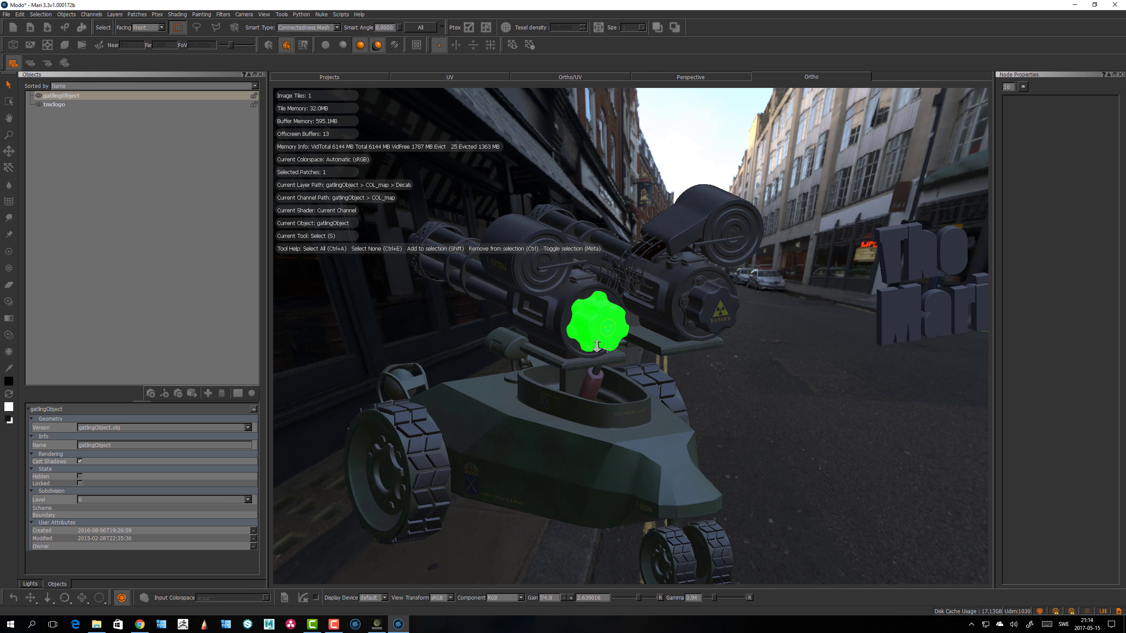
pyautogui.keyDown('alt'); pyautogui.moveTo(607, 349); pyautogui.dragTo(599, 368, button='right'); pyautogui.keyUp('alt')
pyautogui.keyDown('alt'); pyautogui.moveTo(599, 368); pyautogui.dragTo(574, 379); pyautogui.keyUp('alt')
pyautogui.keyDown('alt'); pyautogui.moveTo(608, 422); pyautogui.dragTo(643, 443); pyautogui.keyUp('alt')
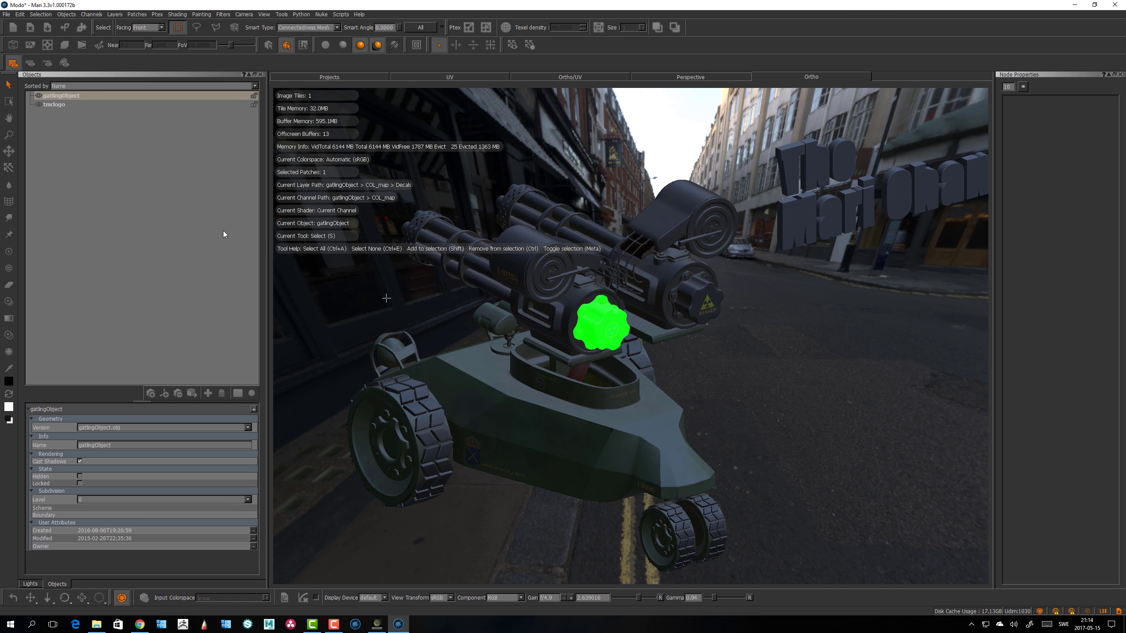
pyautogui.moveTo(518, 374); pyautogui.dragTo(541, 420, button='middle')
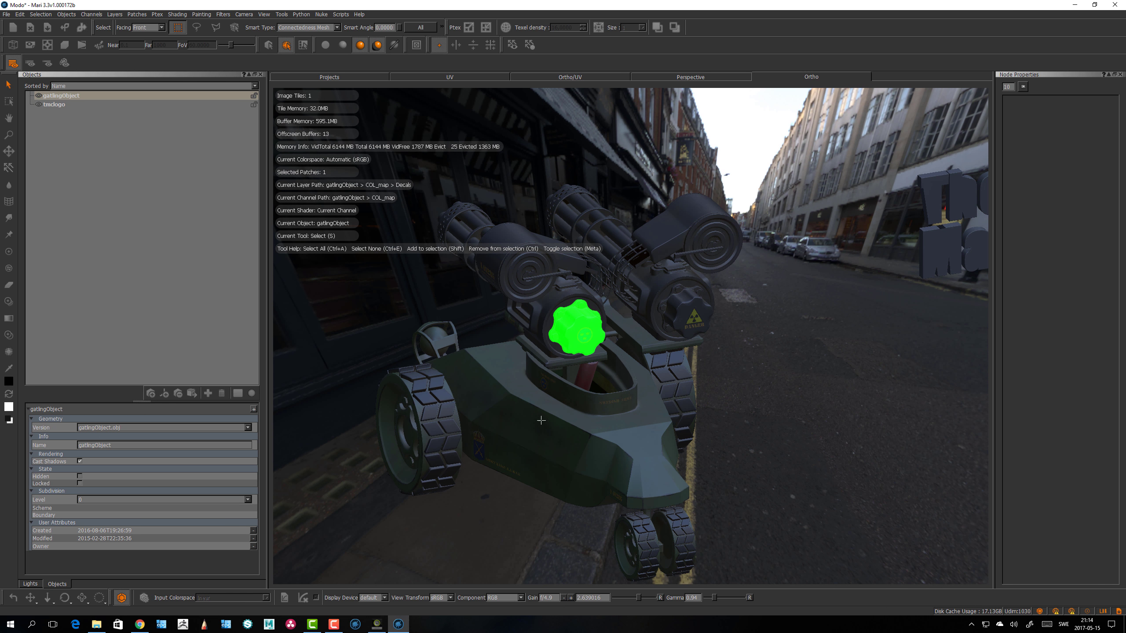
# Review the orbit settings in the navigation preferences and close them without changes.
pyautogui.click(20, 14)
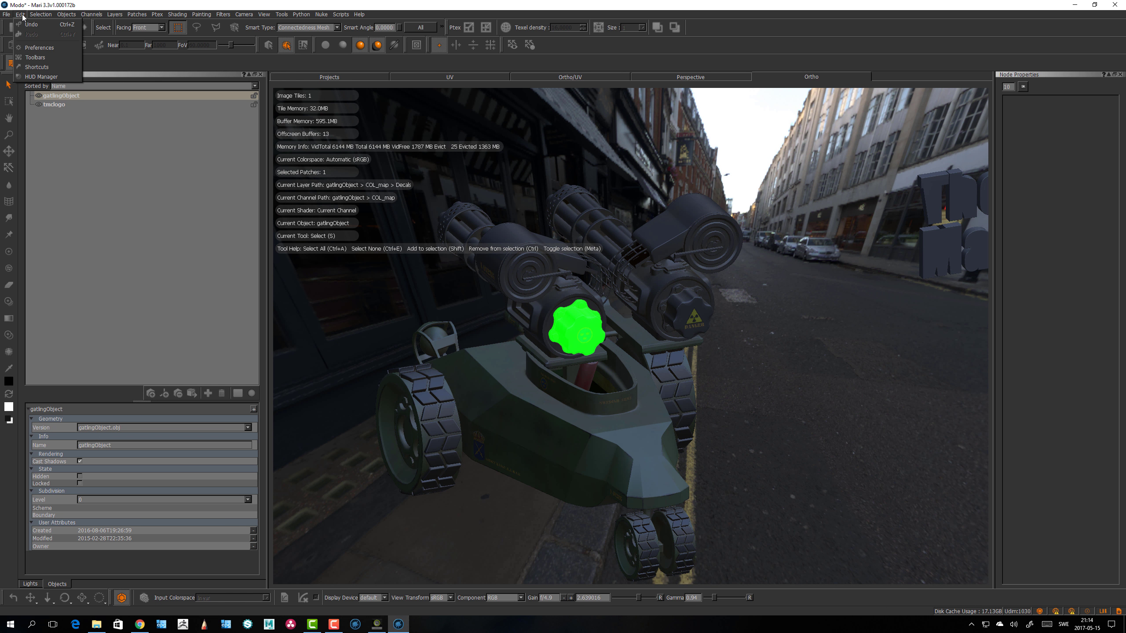
pyautogui.click(29, 48)
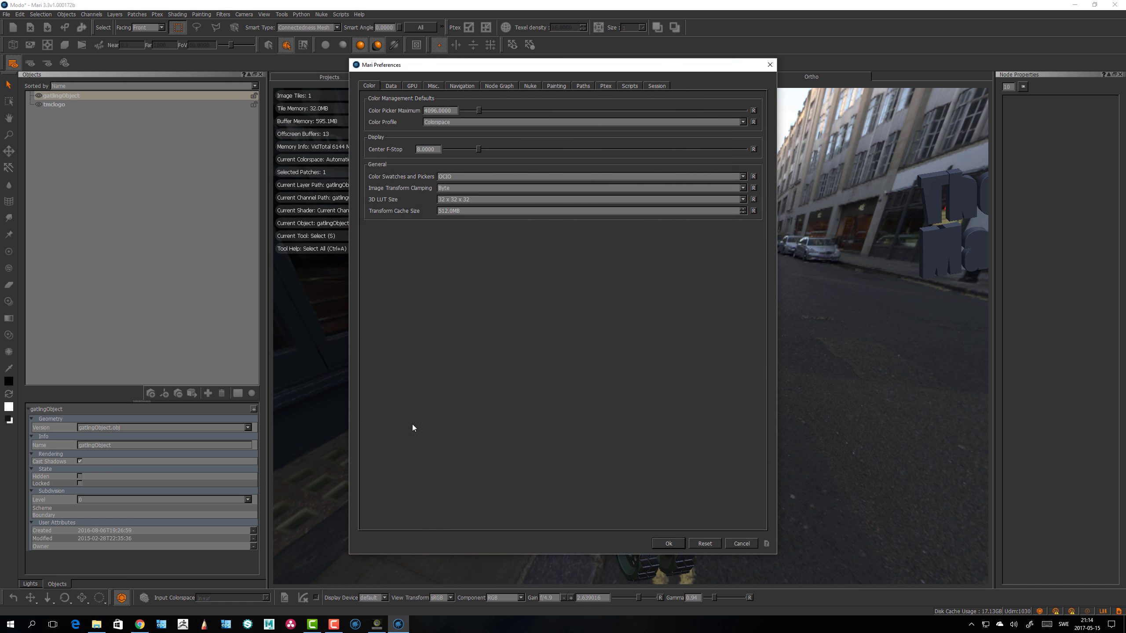
pyautogui.click(462, 87)
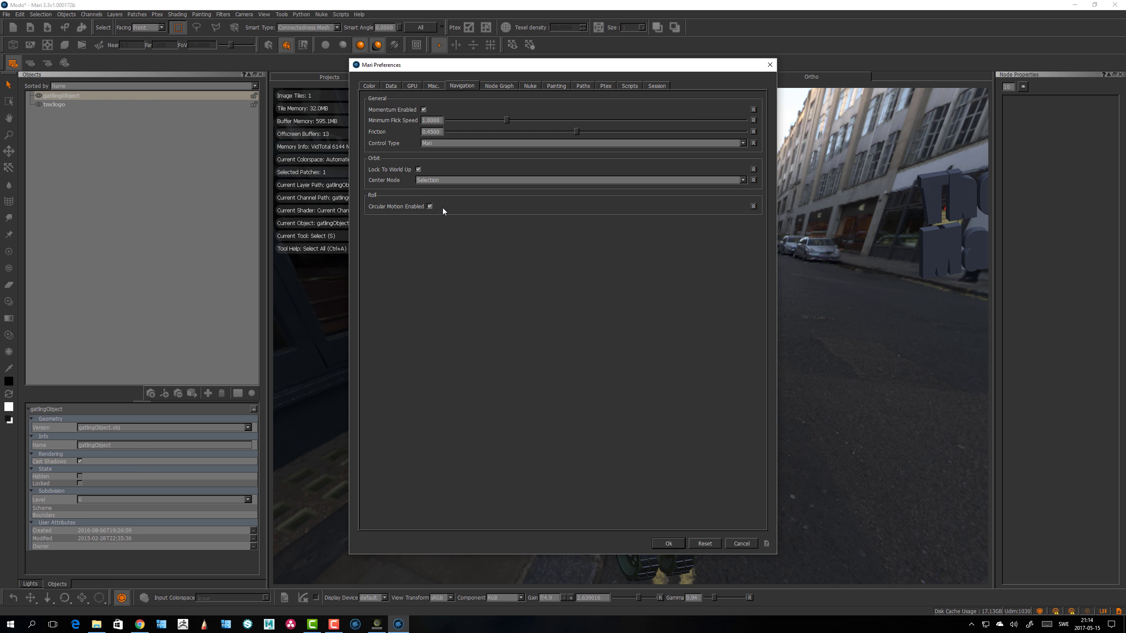
pyautogui.click(746, 544)
# Frame the selected knob on the left gun and examine how the camera orbits around it up close.
pyautogui.keyDown('alt'); pyautogui.moveTo(550, 400); pyautogui.dragTo(572, 363); pyautogui.keyUp('alt')
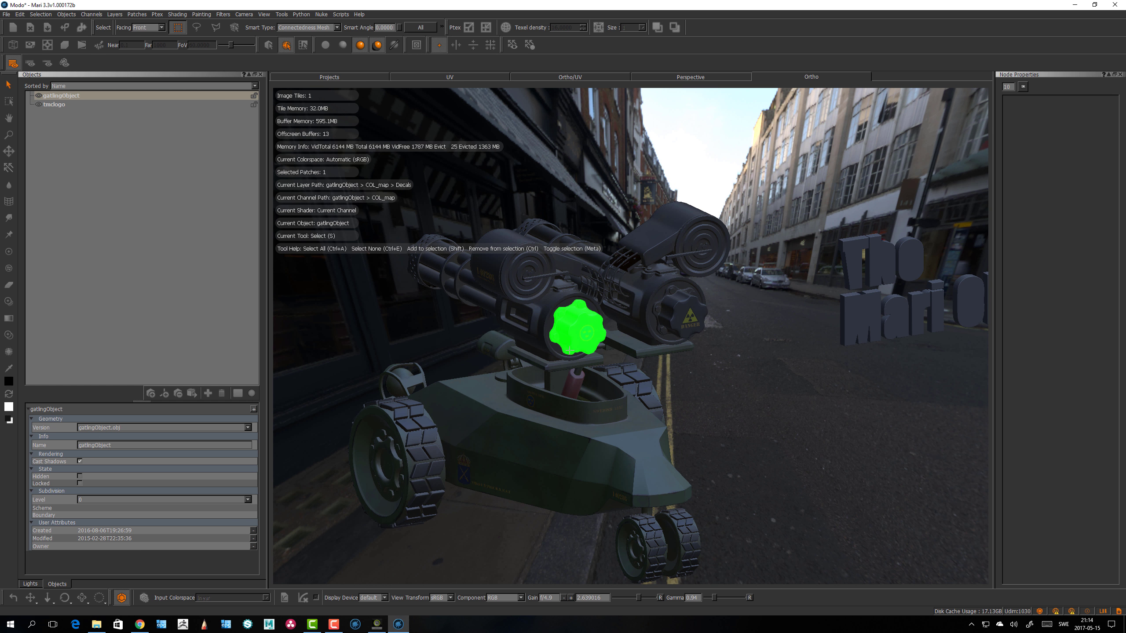
pyautogui.press('f')
pyautogui.keyDown('alt'); pyautogui.moveTo(553, 366); pyautogui.dragTo(505, 368, button='right'); pyautogui.keyUp('alt')
pyautogui.keyDown('alt'); pyautogui.moveTo(589, 320); pyautogui.dragTo(456, 304); pyautogui.keyUp('alt')
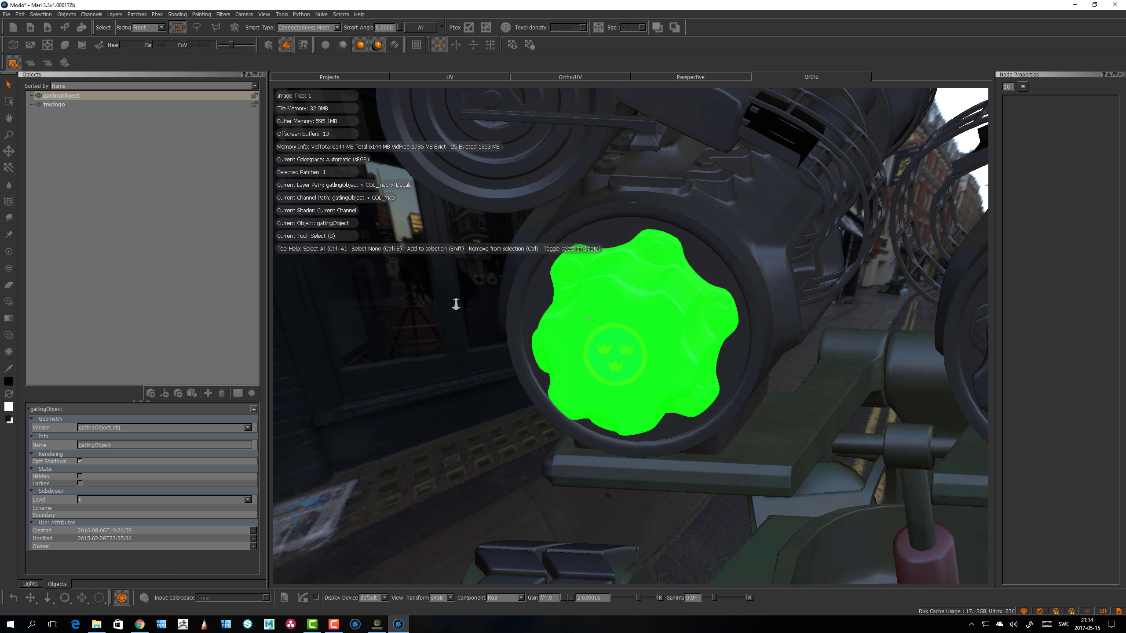
pyautogui.moveTo(456, 304); pyautogui.dragTo(583, 353, button='middle')
pyautogui.press('f')
pyautogui.keyDown('alt'); pyautogui.moveTo(583, 352); pyautogui.dragTo(497, 389, button='right'); pyautogui.keyUp('alt')
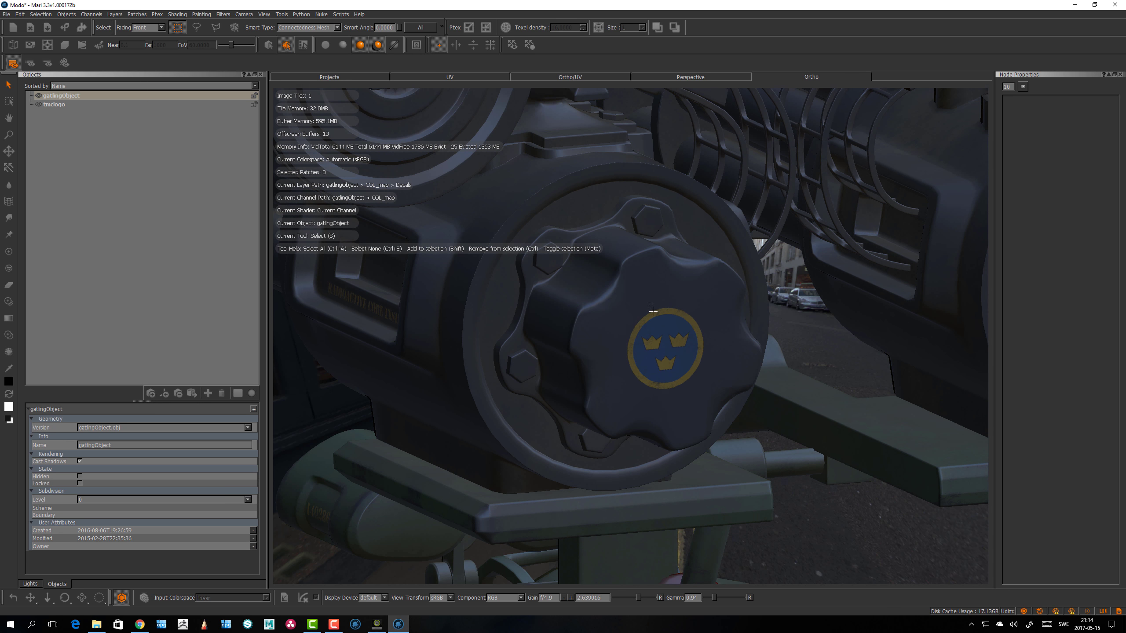
# Examine how the camera moves around the guns and the vehicle body with no patch selected.
pyautogui.keyDown('alt'); pyautogui.moveTo(651, 311); pyautogui.dragTo(623, 307, button='right'); pyautogui.keyUp('alt')
pyautogui.keyDown('alt'); pyautogui.moveTo(623, 307); pyautogui.dragTo(635, 365, button='middle'); pyautogui.keyUp('alt')
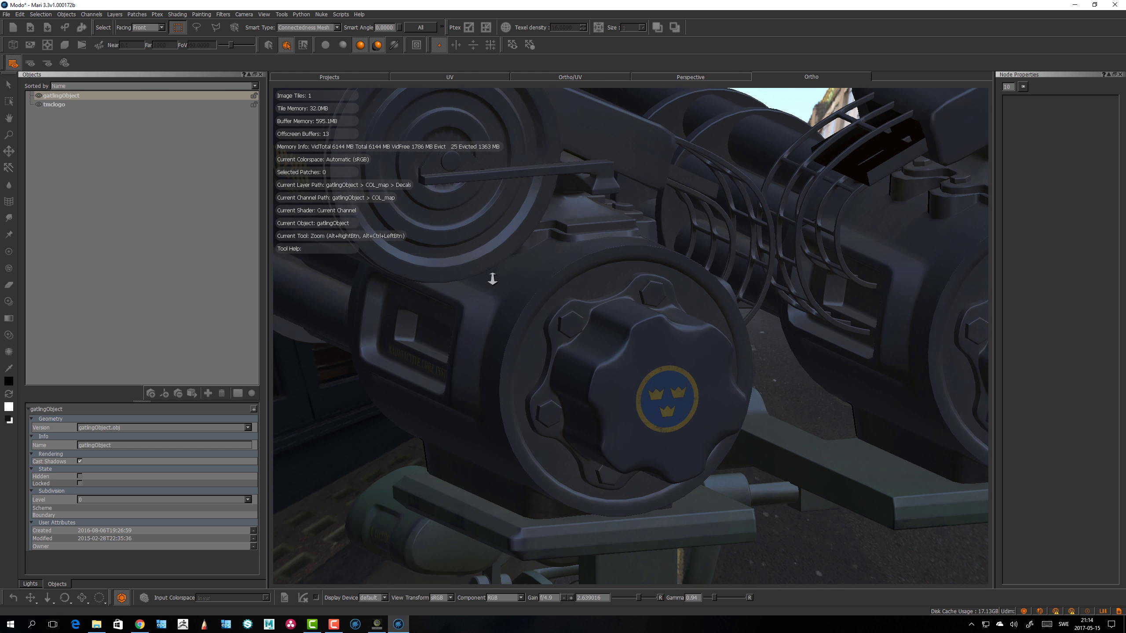
pyautogui.keyDown('alt'); pyautogui.moveTo(492, 278); pyautogui.dragTo(399, 279, button='right'); pyautogui.keyUp('alt')
pyautogui.keyDown('alt'); pyautogui.moveTo(724, 279); pyautogui.dragTo(733, 336, button='middle'); pyautogui.keyUp('alt')
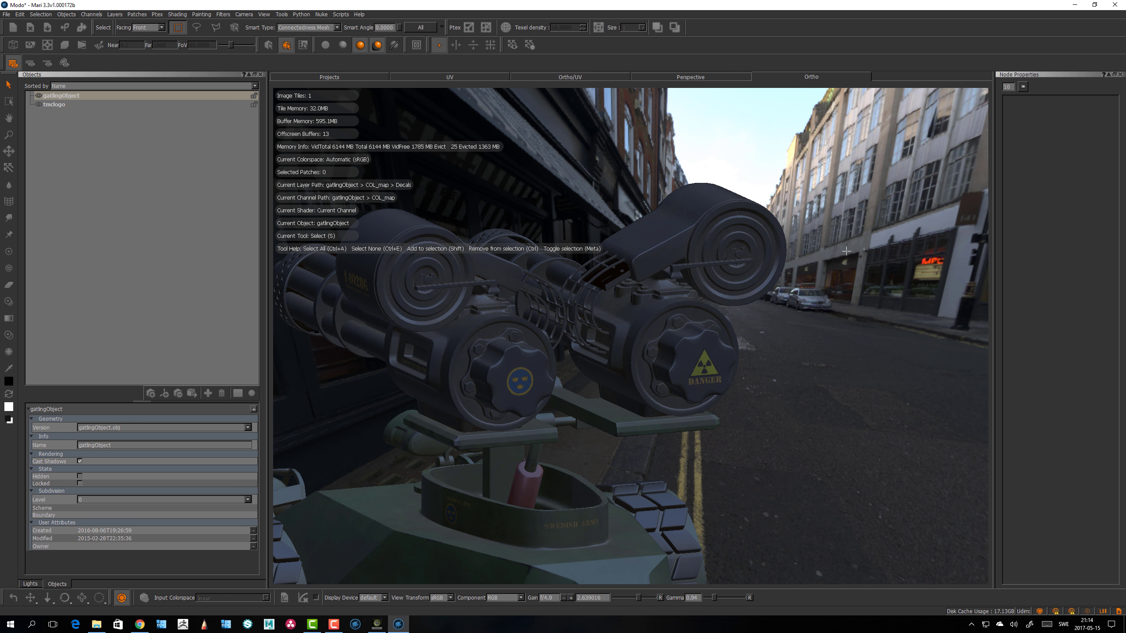
pyautogui.moveTo(507, 236); pyautogui.dragTo(514, 229, button='middle')
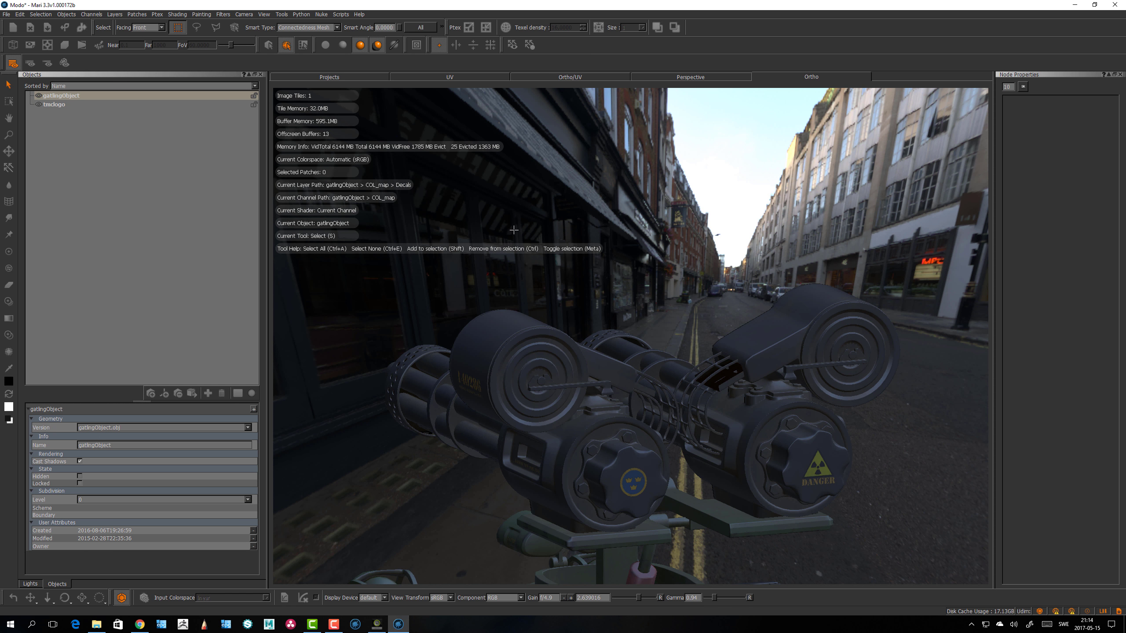
pyautogui.moveTo(501, 373); pyautogui.dragTo(465, 412, button='middle')
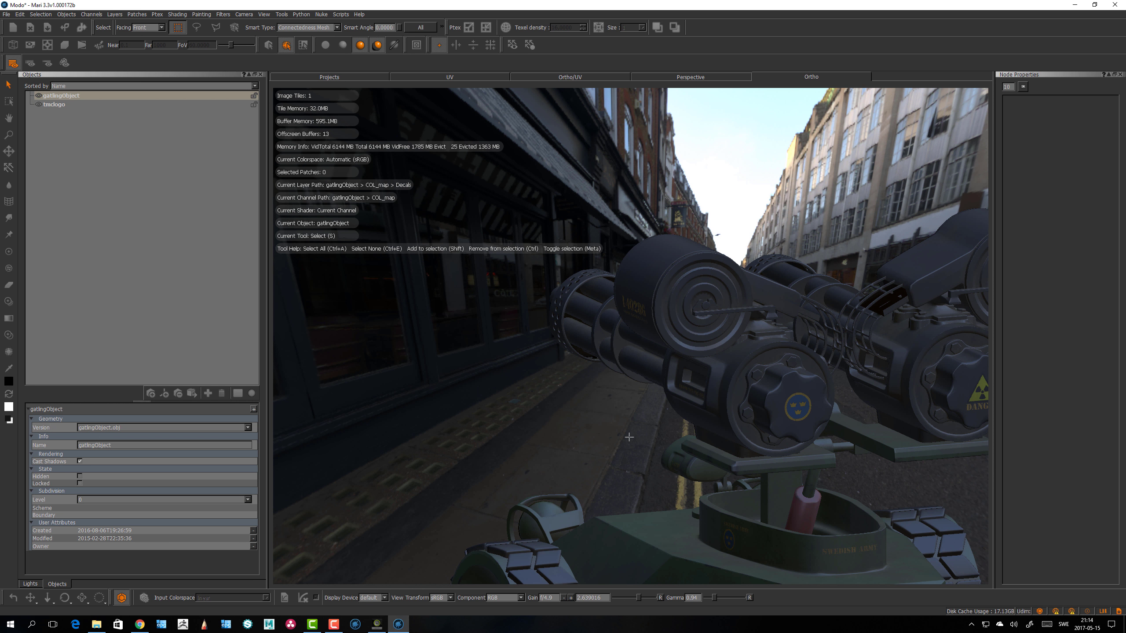
pyautogui.keyDown('alt'); pyautogui.moveTo(647, 432); pyautogui.dragTo(618, 419); pyautogui.keyUp('alt')
pyautogui.moveTo(634, 419)
pyautogui.keyDown('alt'); pyautogui.mouseDown(button='right')
pyautogui.moveTo(618, 407)
pyautogui.moveTo(631, 435)
pyautogui.mouseUp(button='right'); pyautogui.keyUp('alt')
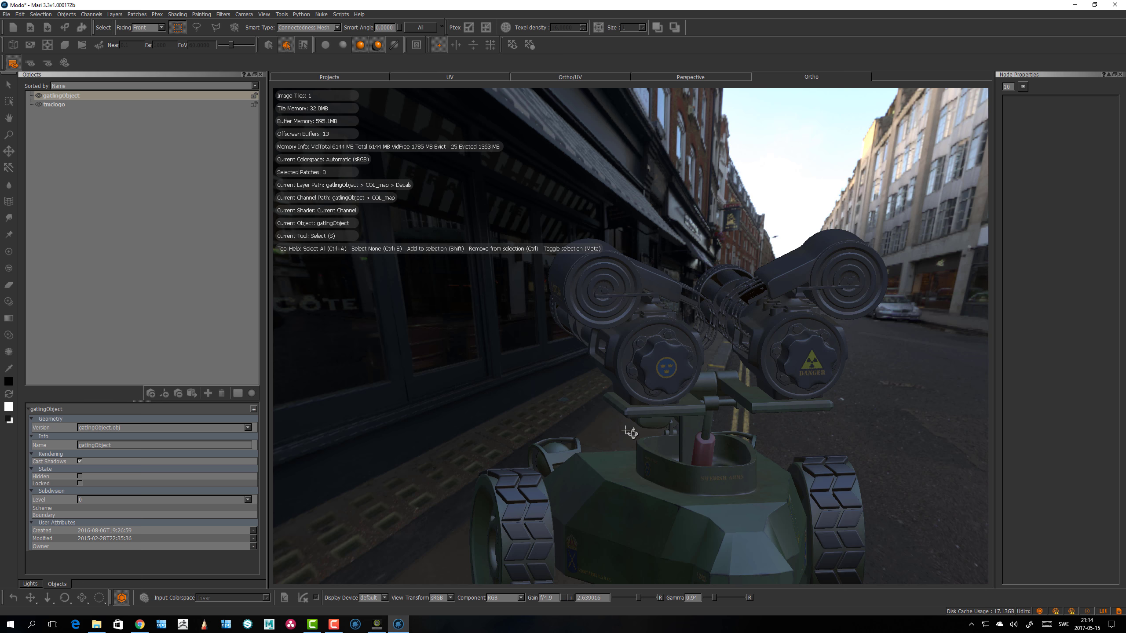
pyautogui.keyDown('alt'); pyautogui.moveTo(631, 434); pyautogui.dragTo(649, 435); pyautogui.keyUp('alt')
pyautogui.keyDown('alt'); pyautogui.moveTo(649, 435); pyautogui.dragTo(673, 435, button='right'); pyautogui.keyUp('alt')
pyautogui.keyDown('alt'); pyautogui.moveTo(674, 435); pyautogui.dragTo(647, 410, button='middle'); pyautogui.keyUp('alt')
pyautogui.keyDown('alt'); pyautogui.moveTo(647, 411); pyautogui.dragTo(612, 439, button='right'); pyautogui.keyUp('alt')
pyautogui.keyDown('alt'); pyautogui.moveTo(613, 439); pyautogui.dragTo(618, 443); pyautogui.keyUp('alt')
pyautogui.keyDown('alt'); pyautogui.moveTo(618, 444); pyautogui.dragTo(625, 427, button='right'); pyautogui.keyUp('alt')
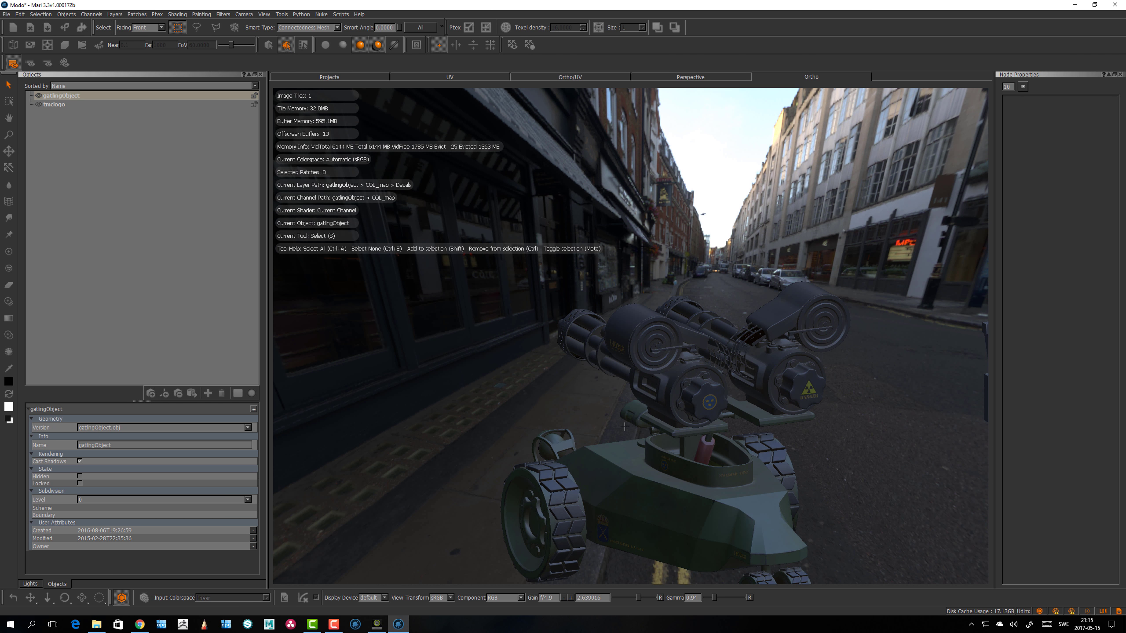
# Set the orbit Center Mode preference to Look At and test it on the vehicle and the logo.
pyautogui.click(20, 14)
pyautogui.click(36, 48)
pyautogui.click(500, 86)
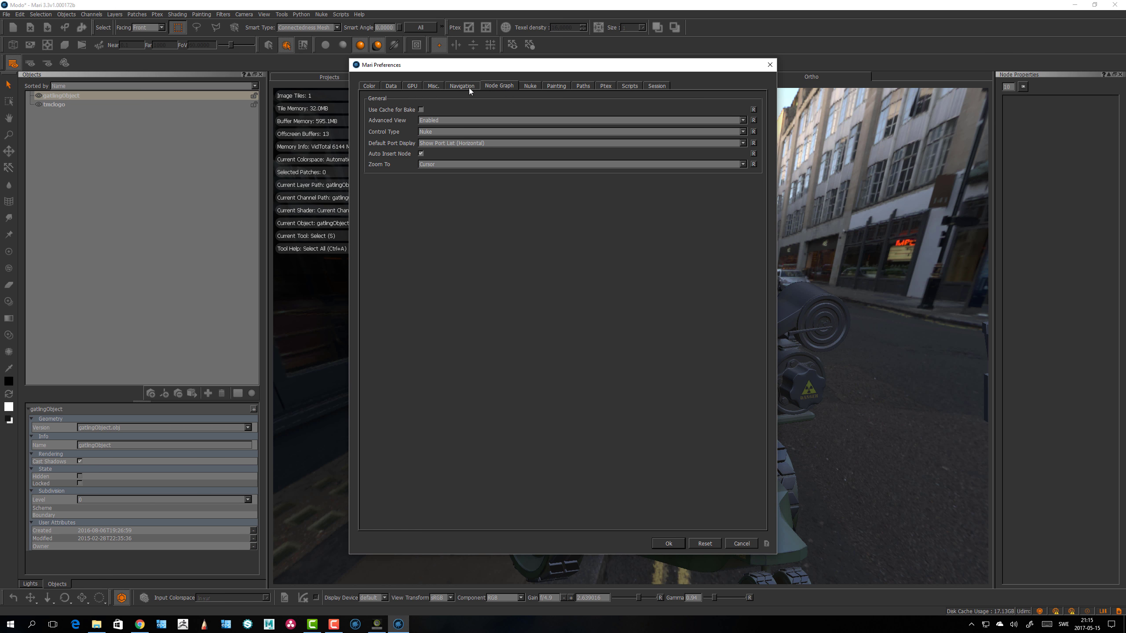
pyautogui.click(465, 86)
pyautogui.click(440, 180)
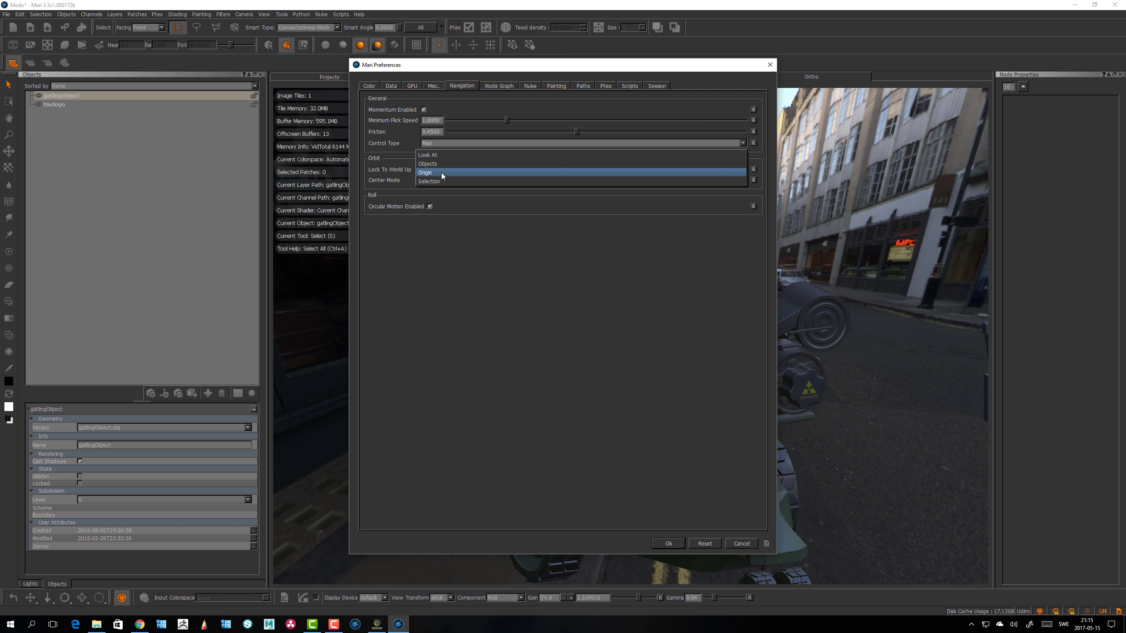
pyautogui.click(441, 155)
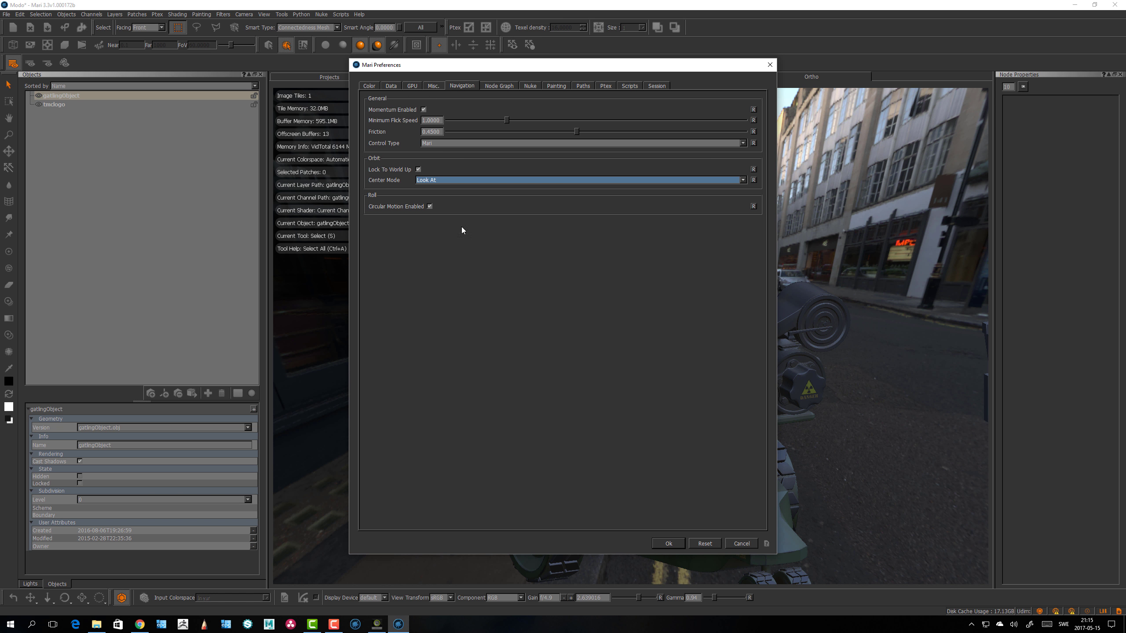
pyautogui.click(666, 538)
pyautogui.keyDown('alt'); pyautogui.moveTo(529, 420); pyautogui.dragTo(462, 372); pyautogui.keyUp('alt')
pyautogui.keyDown('alt'); pyautogui.moveTo(742, 424); pyautogui.dragTo(577, 395, button='middle'); pyautogui.keyUp('alt')
pyautogui.keyDown('alt'); pyautogui.moveTo(578, 394); pyautogui.dragTo(665, 351); pyautogui.keyUp('alt')
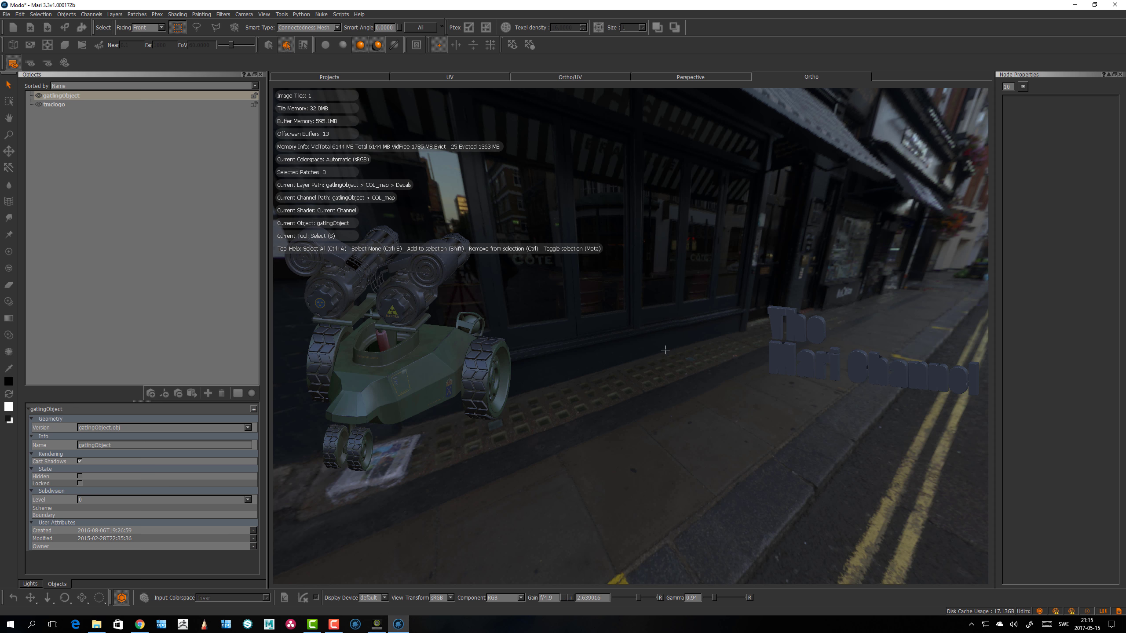
# Set the orbit Center Mode preference to Objects and test the rotation with gatlingObject as the current object.
pyautogui.click(19, 14)
pyautogui.click(33, 76)
pyautogui.click(463, 87)
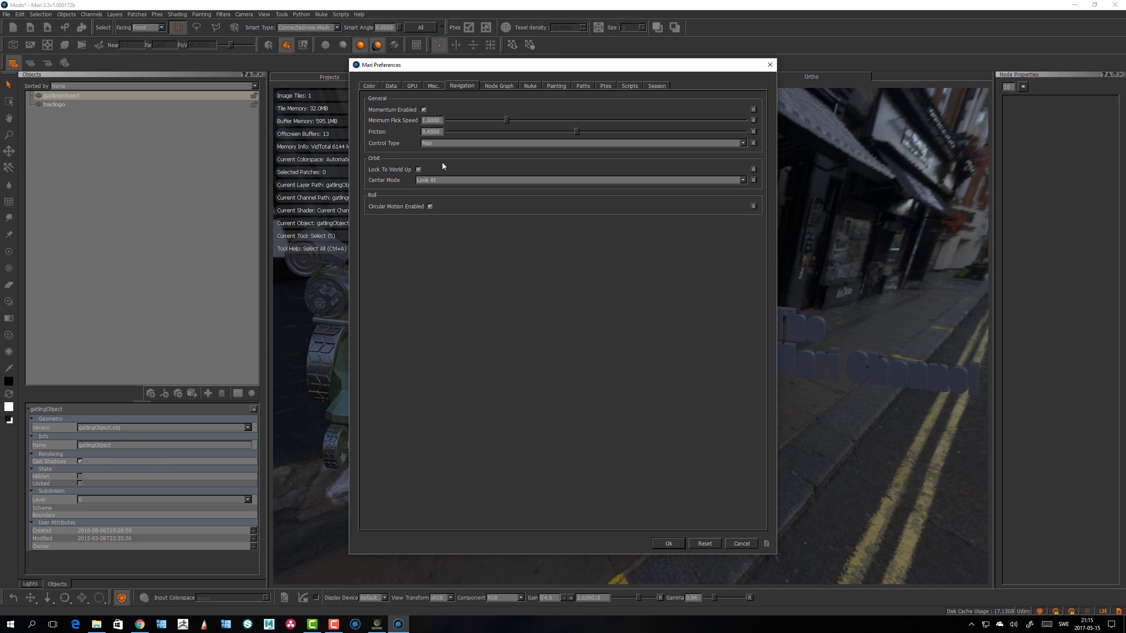
pyautogui.click(452, 180)
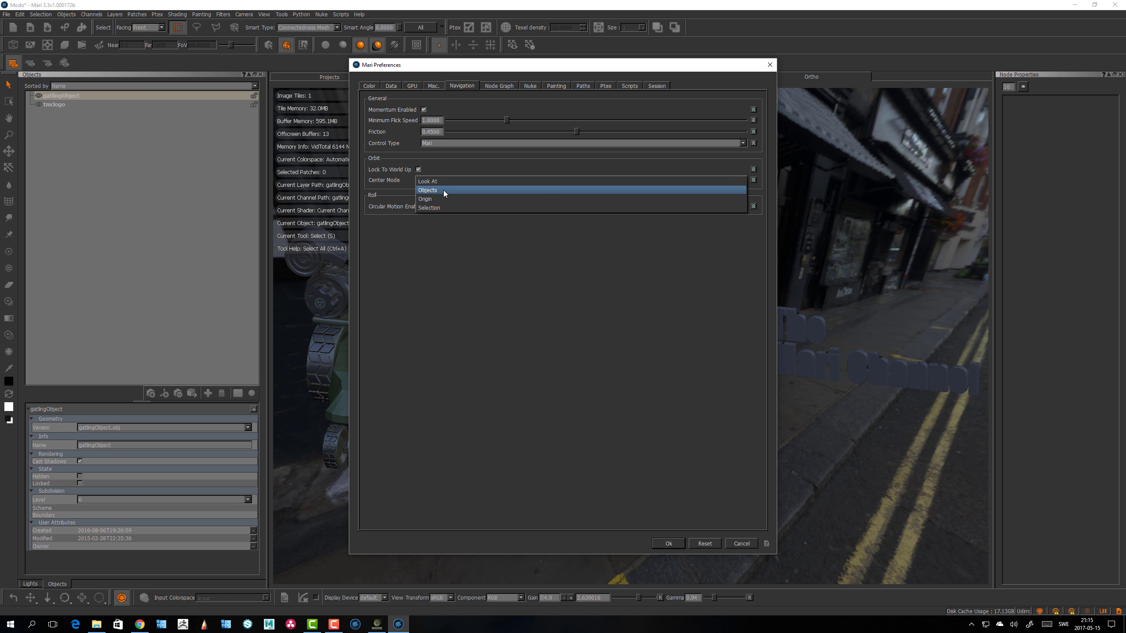
pyautogui.click(443, 191)
pyautogui.click(668, 543)
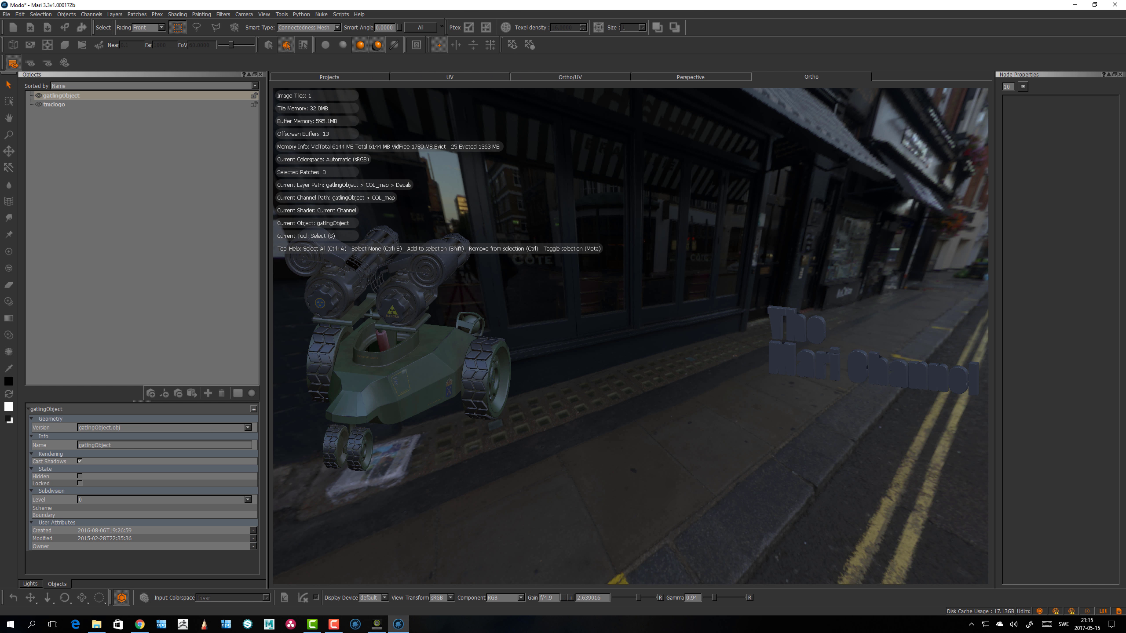
pyautogui.keyDown('alt'); pyautogui.moveTo(660, 496); pyautogui.dragTo(630, 439); pyautogui.keyUp('alt')
pyautogui.keyDown('alt'); pyautogui.moveTo(629, 439); pyautogui.dragTo(588, 423, button='middle'); pyautogui.keyUp('alt')
pyautogui.keyDown('alt'); pyautogui.moveTo(587, 423); pyautogui.dragTo(562, 428); pyautogui.keyUp('alt')
# Make tmclogo the current object and examine how the camera orbits around it.
pyautogui.click(52, 108)
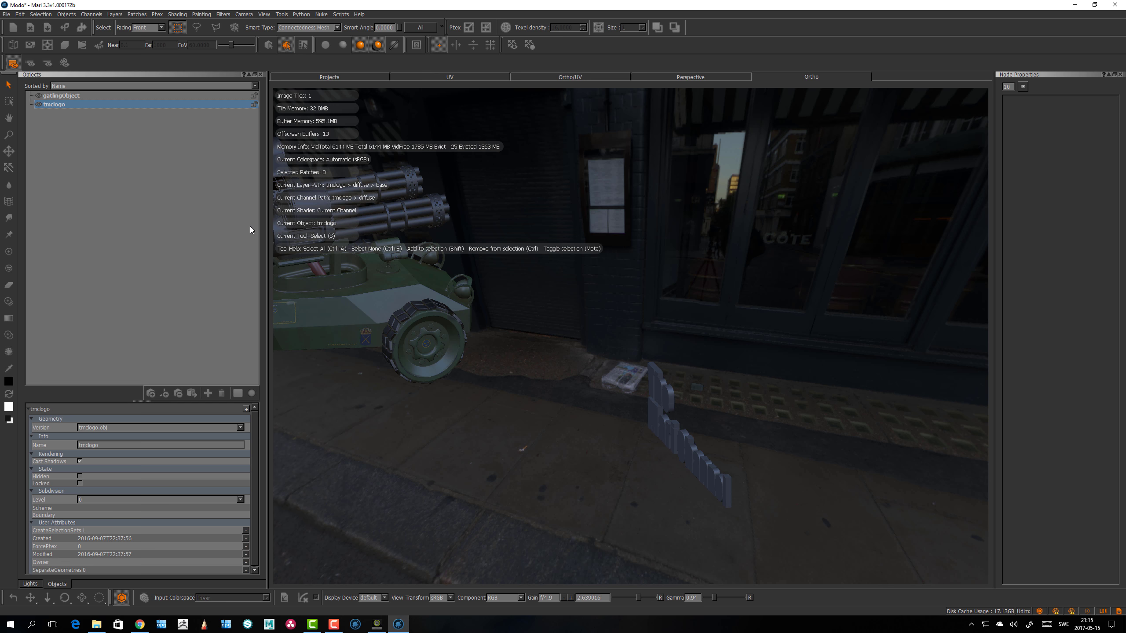
pyautogui.keyDown('alt'); pyautogui.moveTo(488, 463); pyautogui.dragTo(593, 468); pyautogui.keyUp('alt')
pyautogui.keyDown('alt'); pyautogui.moveTo(593, 467); pyautogui.dragTo(588, 425, button='middle'); pyautogui.keyUp('alt')
pyautogui.keyDown('alt'); pyautogui.moveTo(589, 425); pyautogui.dragTo(525, 417); pyautogui.keyUp('alt')
pyautogui.keyDown('alt'); pyautogui.moveTo(525, 417); pyautogui.dragTo(321, 446, button='middle'); pyautogui.keyUp('alt')
pyautogui.keyDown('alt'); pyautogui.moveTo(321, 446); pyautogui.dragTo(603, 437, button='right'); pyautogui.keyUp('alt')
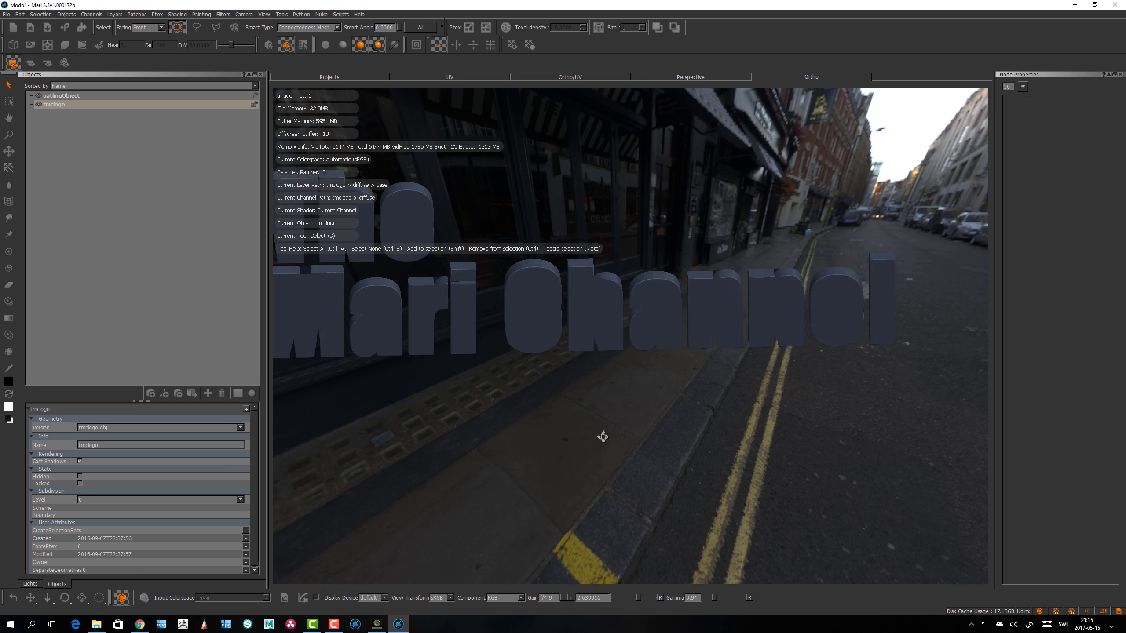
pyautogui.keyDown('alt'); pyautogui.moveTo(603, 437); pyautogui.dragTo(543, 425); pyautogui.keyUp('alt')
pyautogui.keyDown('alt'); pyautogui.moveTo(543, 425); pyautogui.dragTo(491, 401, button='right'); pyautogui.keyUp('alt')
pyautogui.keyDown('alt'); pyautogui.moveTo(490, 401); pyautogui.dragTo(663, 395); pyautogui.keyUp('alt')
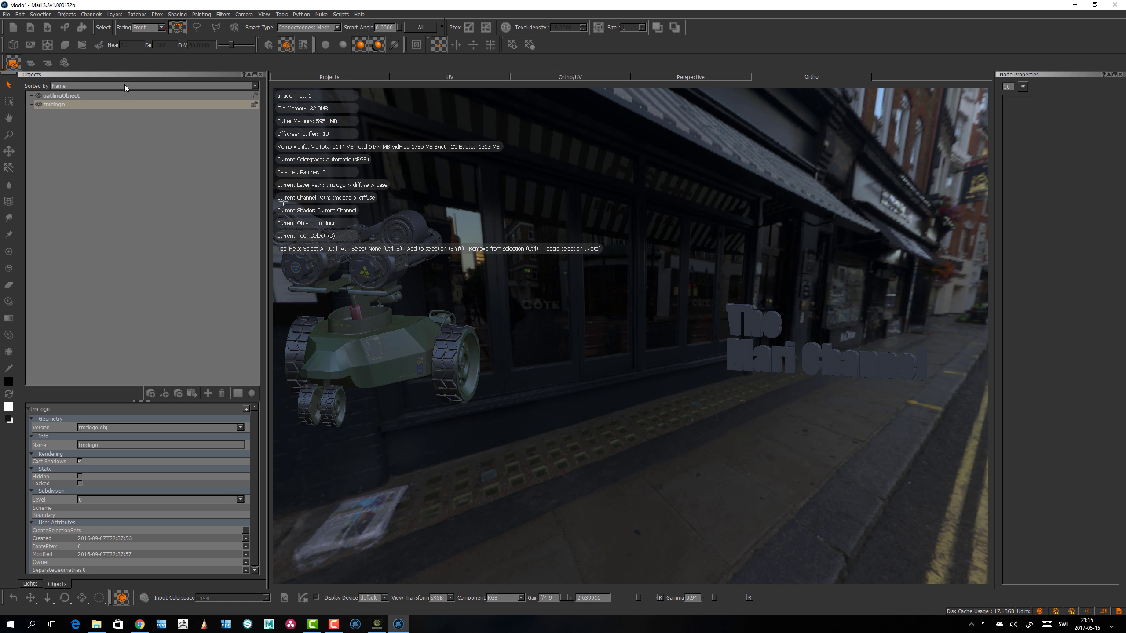
pyautogui.doubleClick(20, 5)
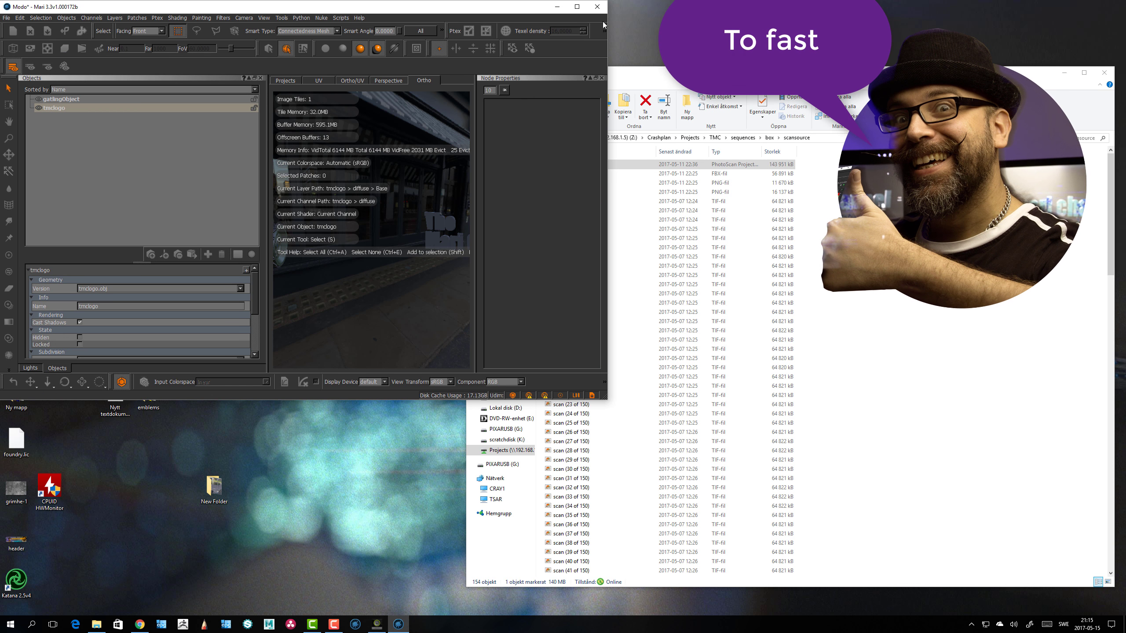
pyautogui.click(584, 9)
pyautogui.press('super+Up')
# Set the orbit Center Mode preference to Origin and test the rotation in the scene.
pyautogui.click(20, 14)
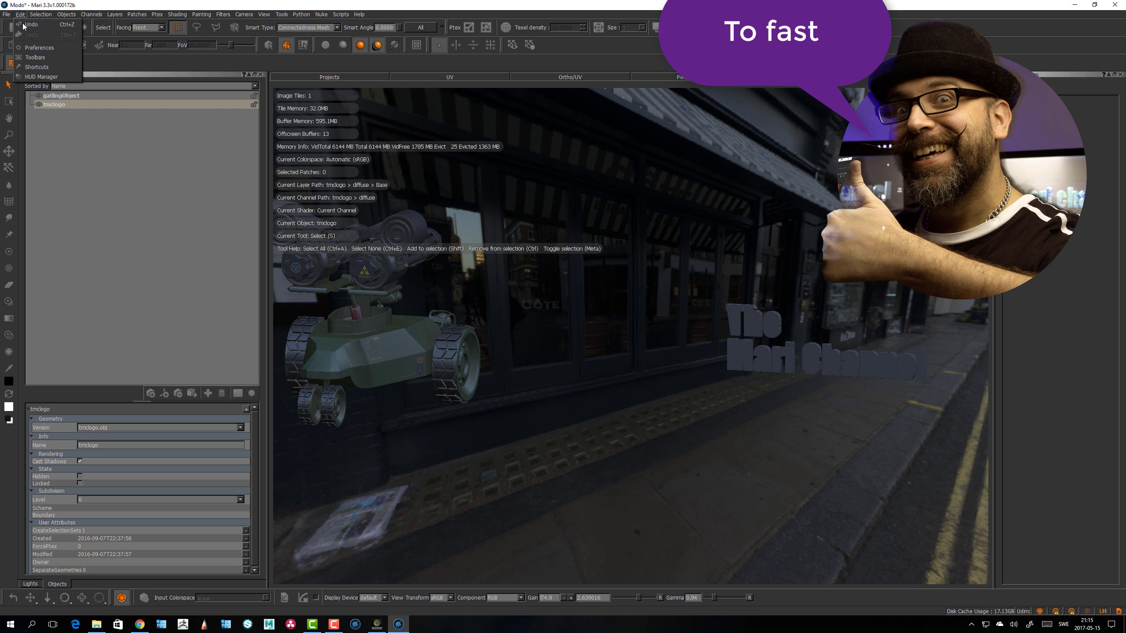
pyautogui.click(35, 48)
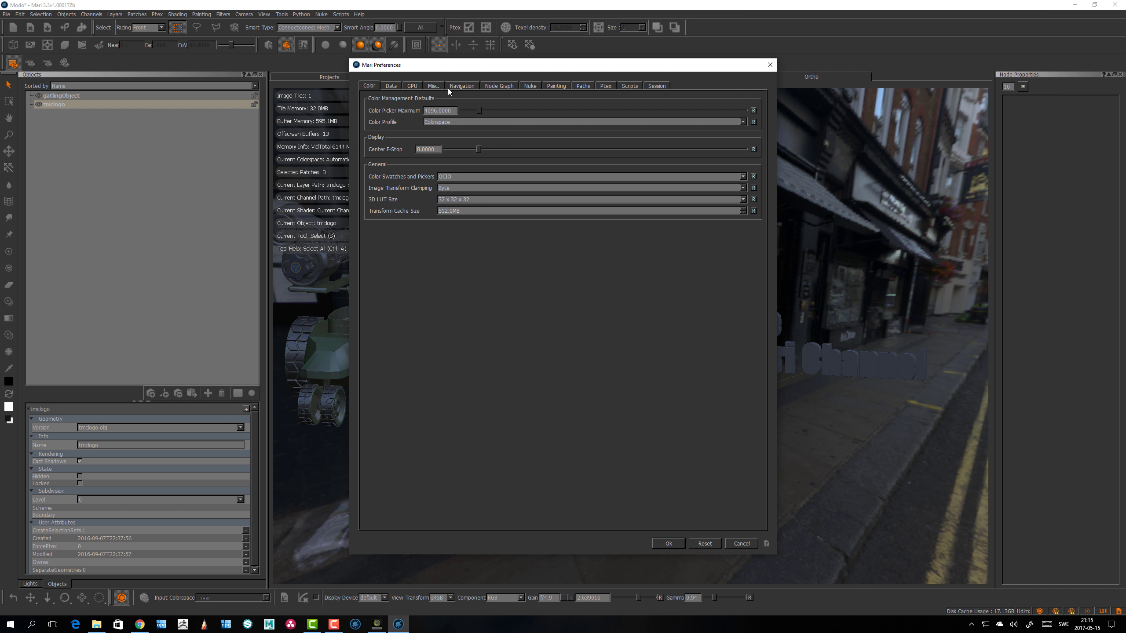
pyautogui.click(461, 87)
pyautogui.click(457, 180)
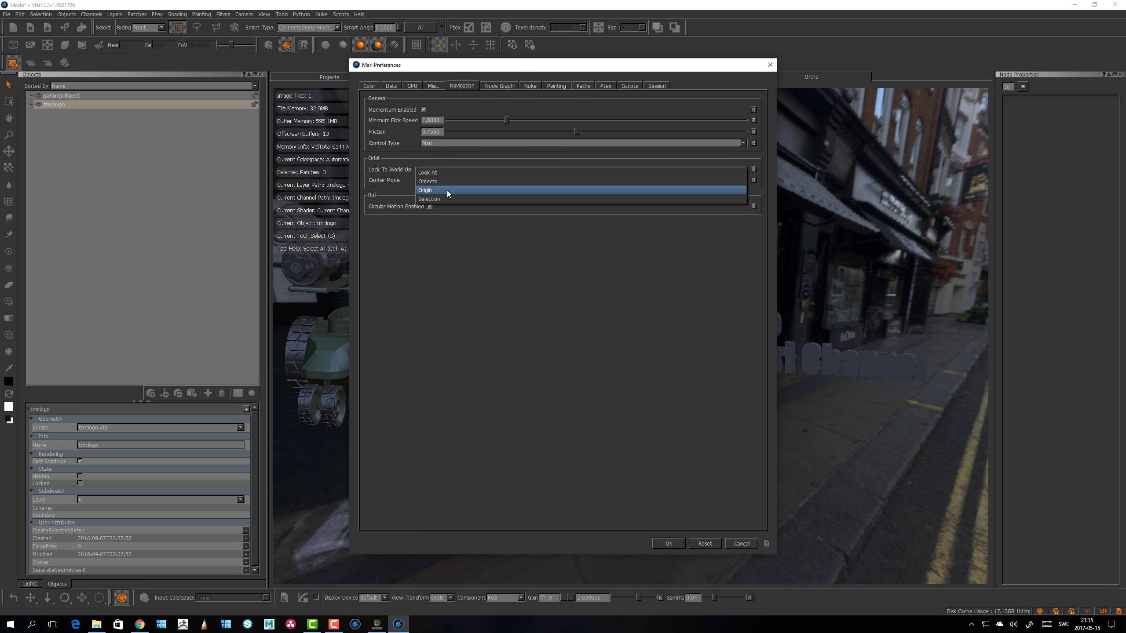
pyautogui.click(447, 190)
pyautogui.click(668, 543)
pyautogui.keyDown('alt'); pyautogui.moveTo(576, 377); pyautogui.dragTo(479, 410); pyautogui.keyUp('alt')
# Make the grid visible in the canvas display properties and check the orbit centre against it.
pyautogui.rightClick(472, 459)
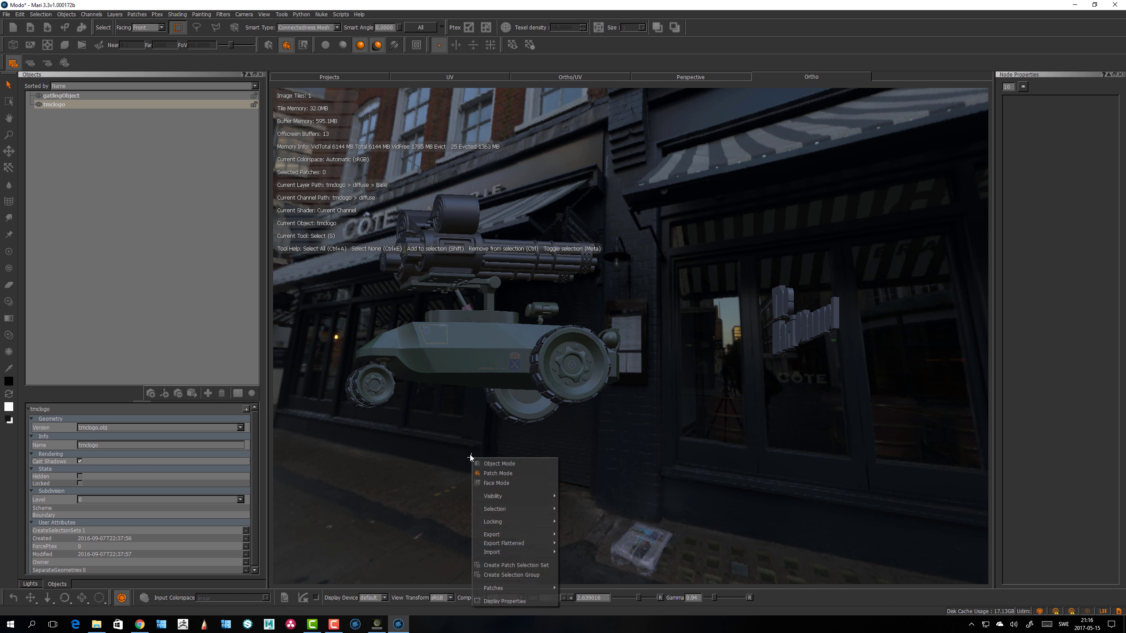
pyautogui.click(505, 602)
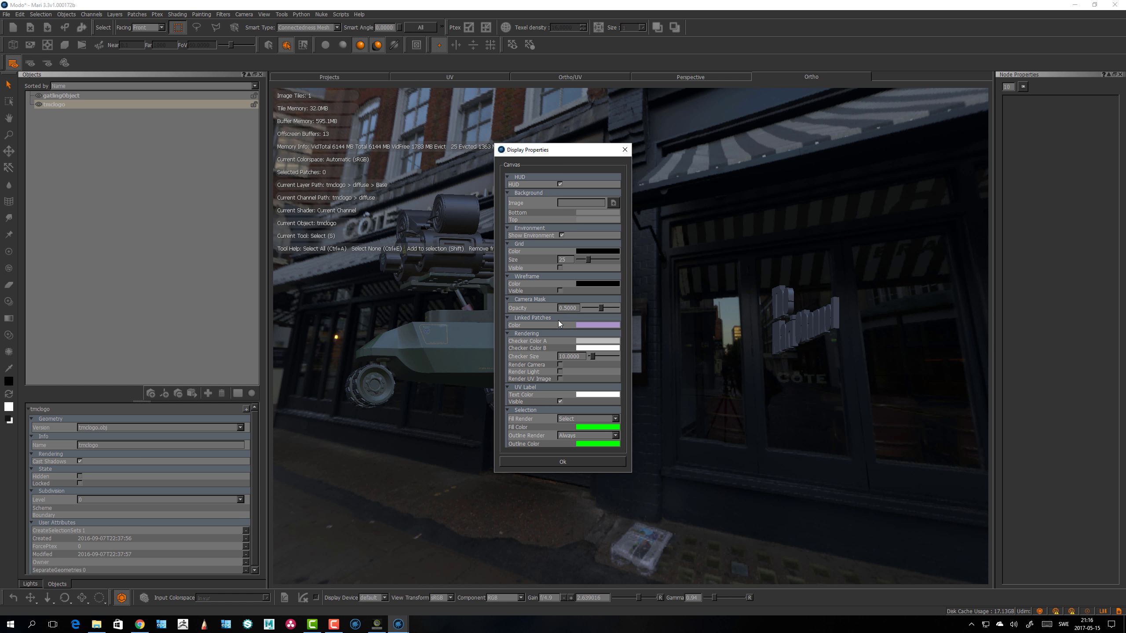
pyautogui.click(560, 267)
pyautogui.click(555, 462)
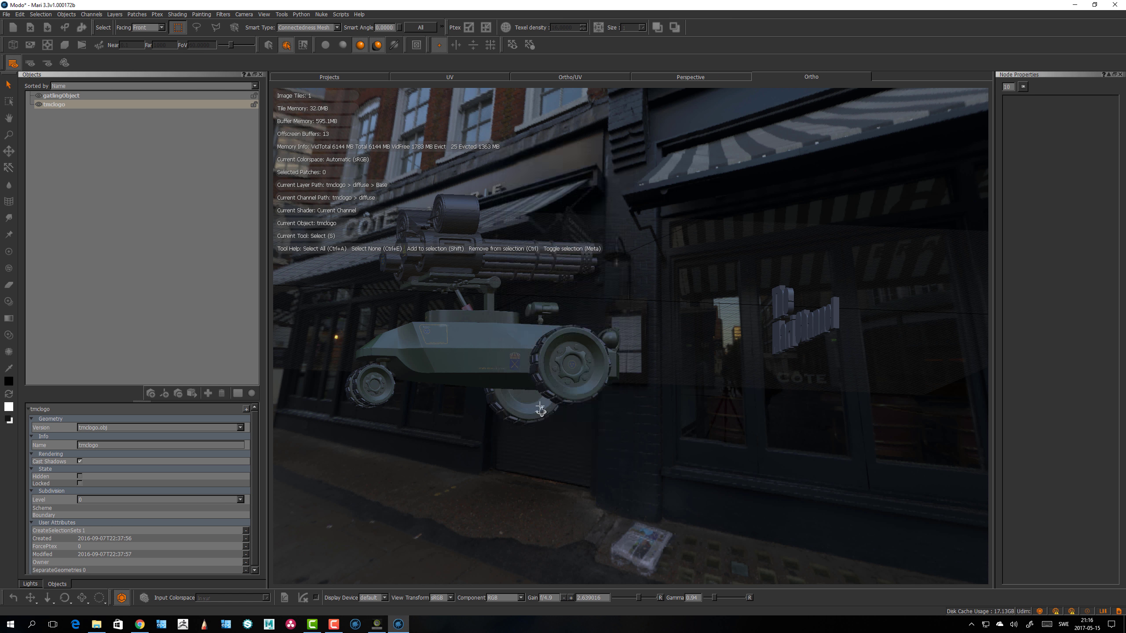
pyautogui.keyDown('alt'); pyautogui.moveTo(555, 461); pyautogui.dragTo(534, 357); pyautogui.keyUp('alt')
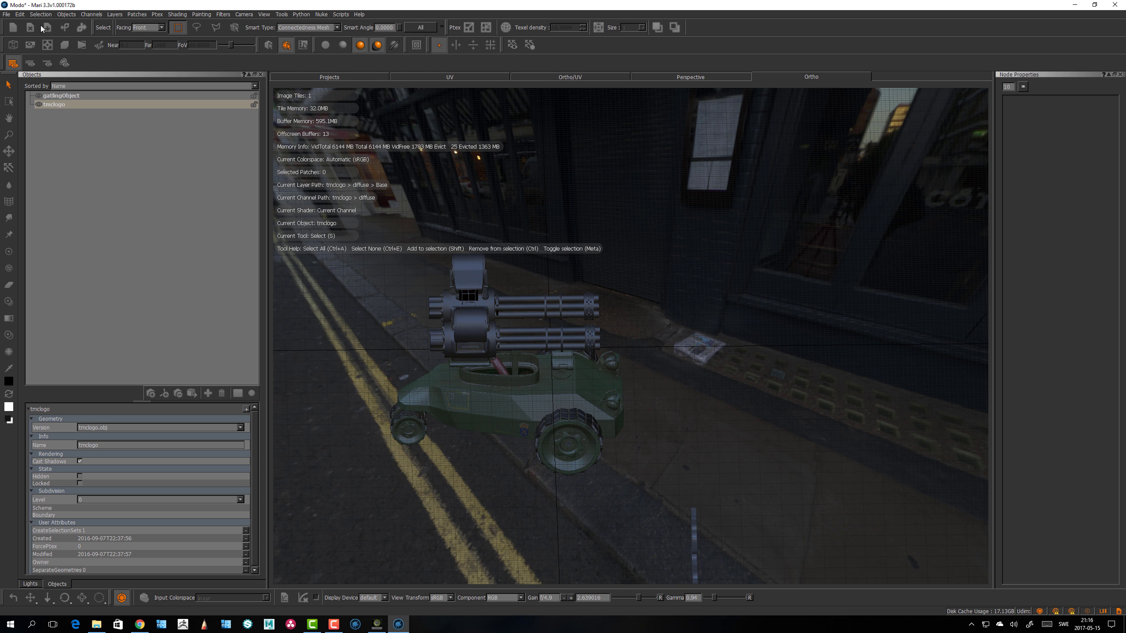
pyautogui.click(20, 14)
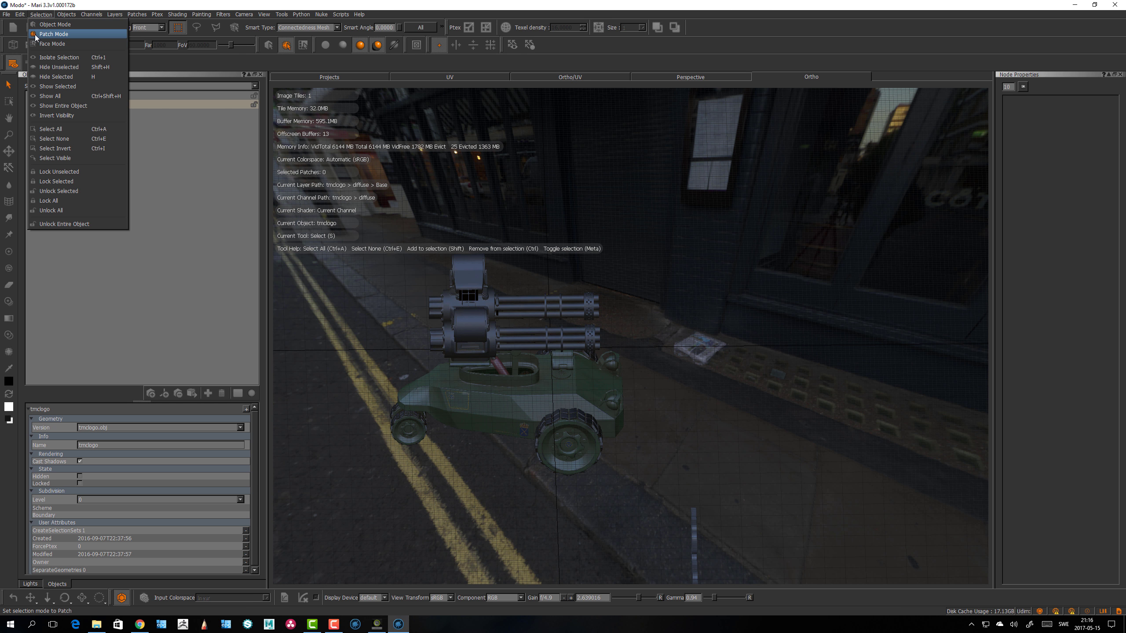
pyautogui.click(30, 48)
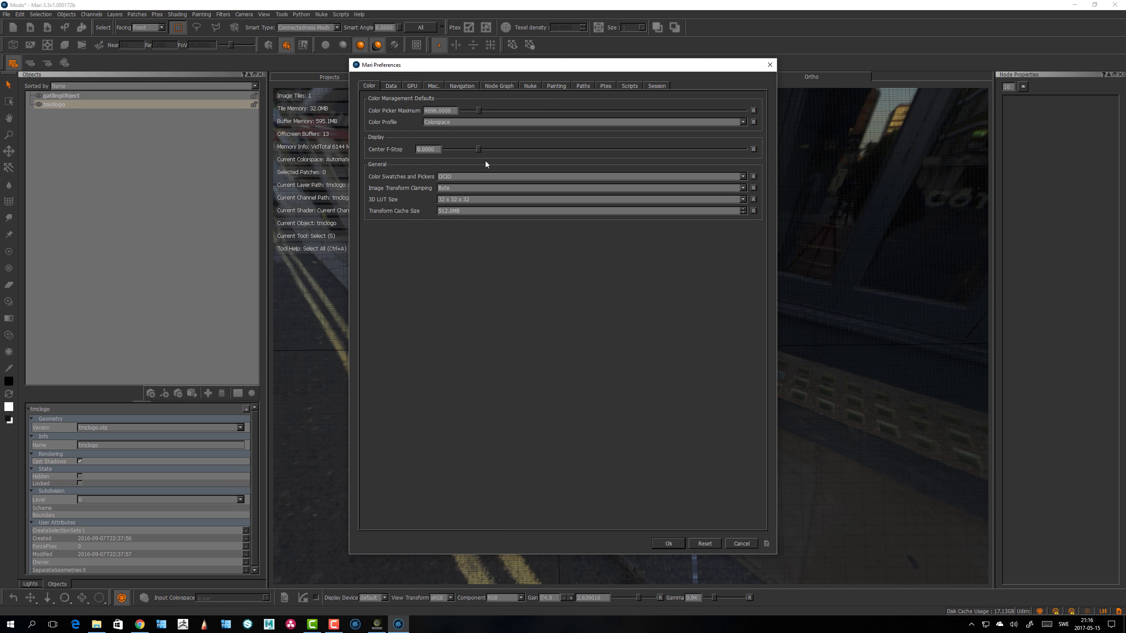
pyautogui.click(748, 546)
# Hide the grid in the canvas display properties and orbit the scene to check the view without it.
pyautogui.rightClick(472, 453)
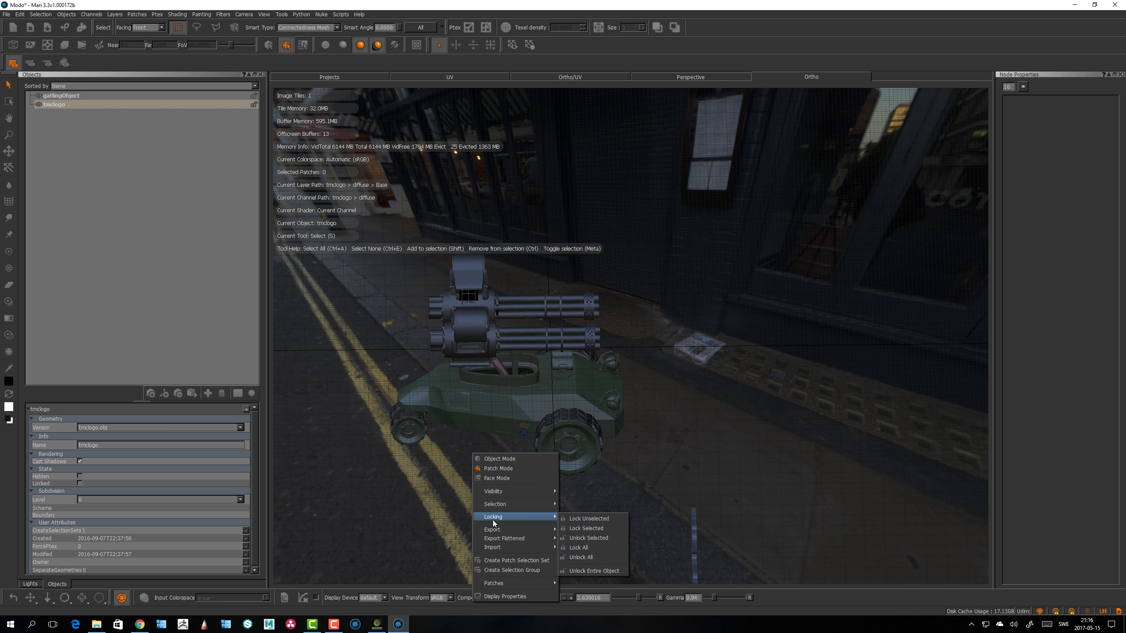
pyautogui.click(499, 534)
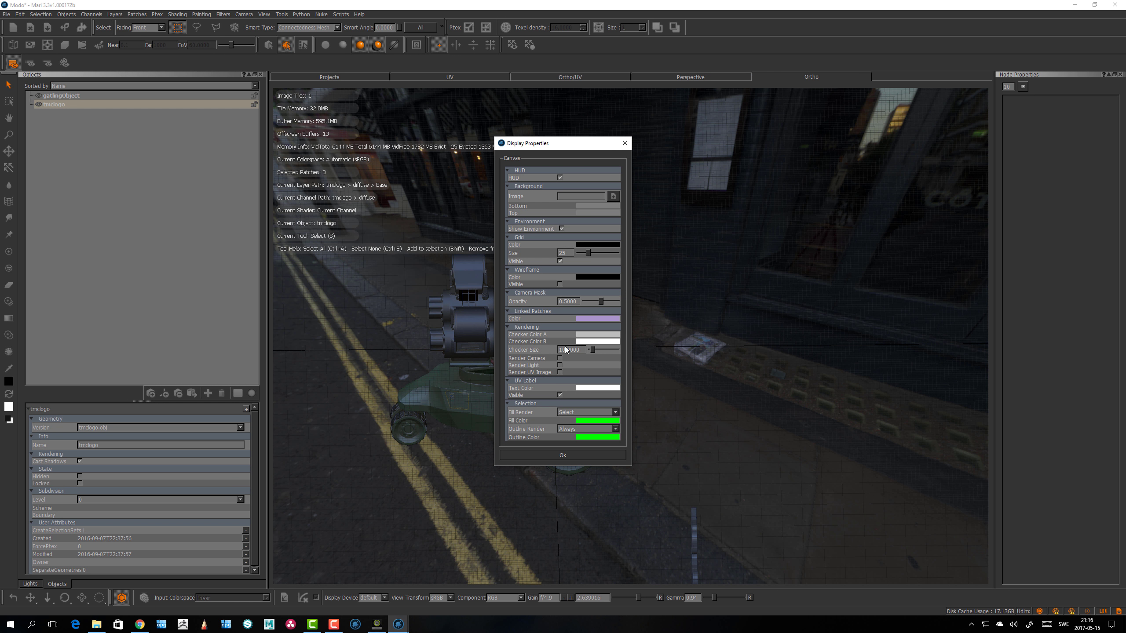
pyautogui.click(561, 262)
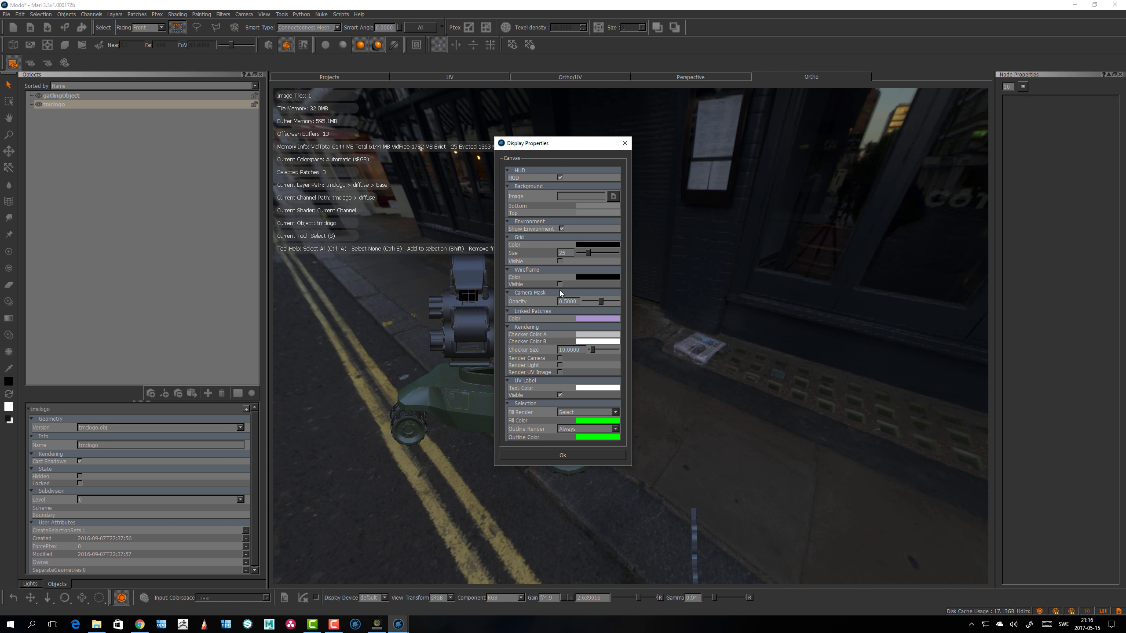
pyautogui.click(563, 455)
pyautogui.moveTo(563, 454); pyautogui.dragTo(514, 448, button='middle')
# Set the orbit Center Mode preference to Selection.
pyautogui.click(20, 14)
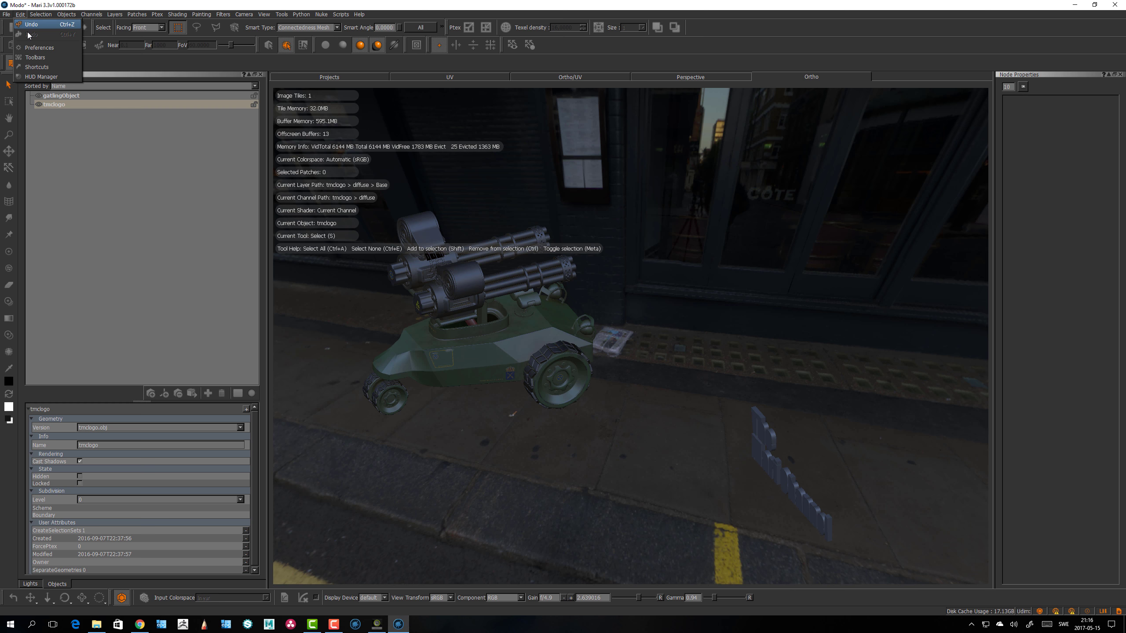
pyautogui.click(29, 46)
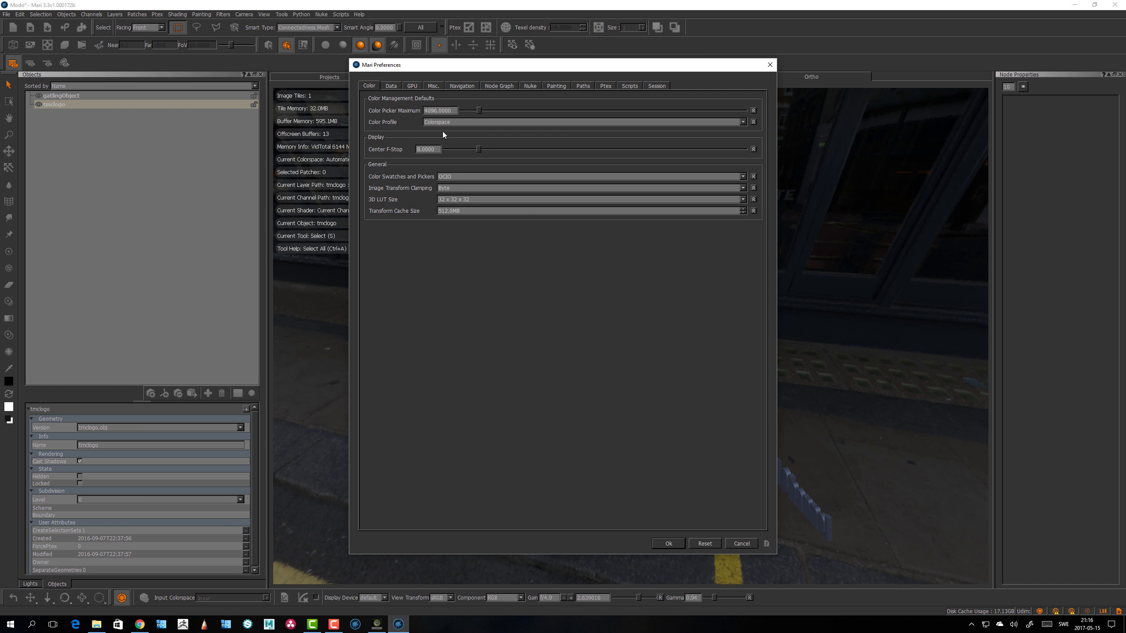
pyautogui.click(459, 87)
pyautogui.click(449, 180)
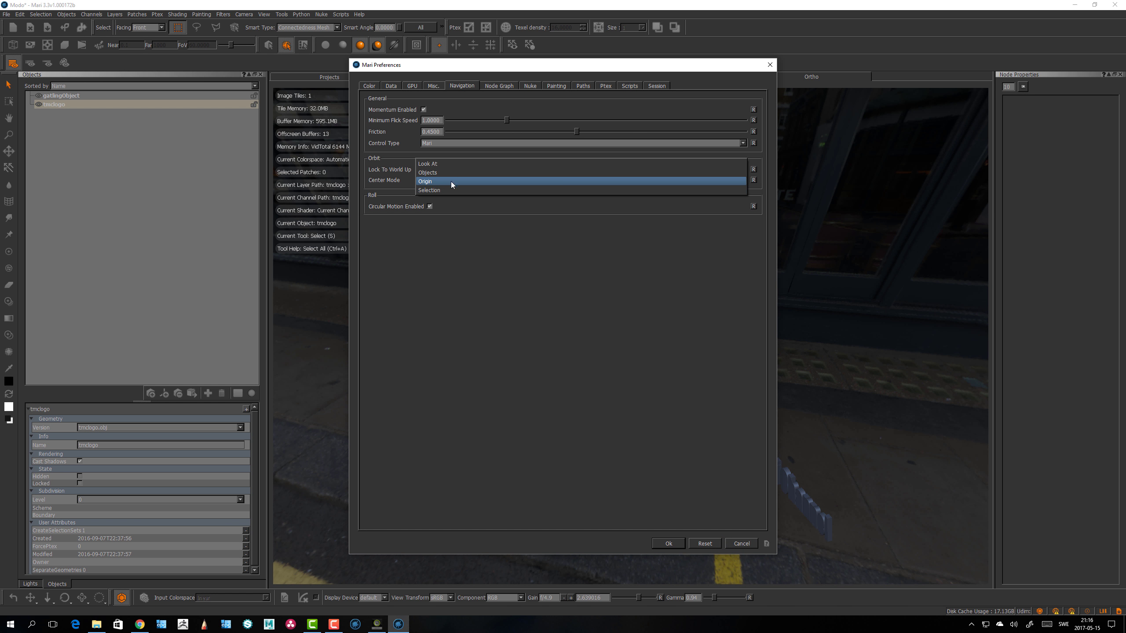
pyautogui.click(458, 189)
pyautogui.click(675, 542)
# Select the round end cap of the vehicle's left gun and test how the camera orbits around the selection.
pyautogui.keyDown('alt'); pyautogui.moveTo(606, 459); pyautogui.dragTo(665, 443); pyautogui.keyUp('alt')
pyautogui.keyDown('alt'); pyautogui.moveTo(554, 439); pyautogui.dragTo(595, 404); pyautogui.keyUp('alt')
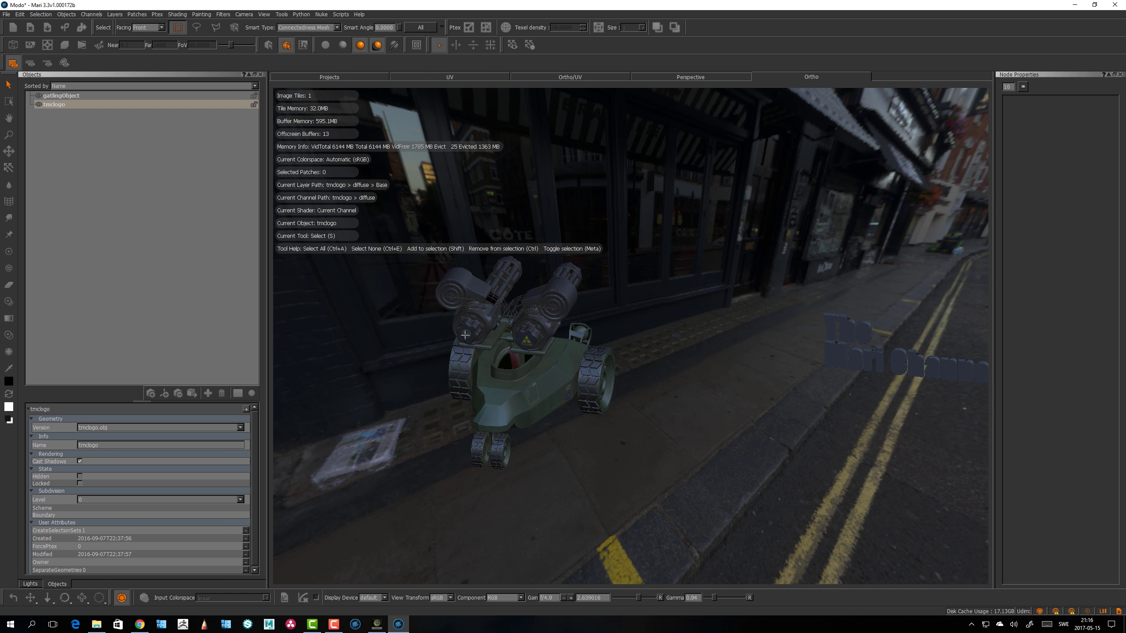
pyautogui.keyDown('alt'); pyautogui.moveTo(465, 335); pyautogui.dragTo(425, 364); pyautogui.keyUp('alt')
pyautogui.keyDown('alt'); pyautogui.moveTo(425, 365); pyautogui.dragTo(509, 364, button='right'); pyautogui.keyUp('alt')
pyautogui.keyDown('alt'); pyautogui.moveTo(510, 364); pyautogui.dragTo(390, 350); pyautogui.keyUp('alt')
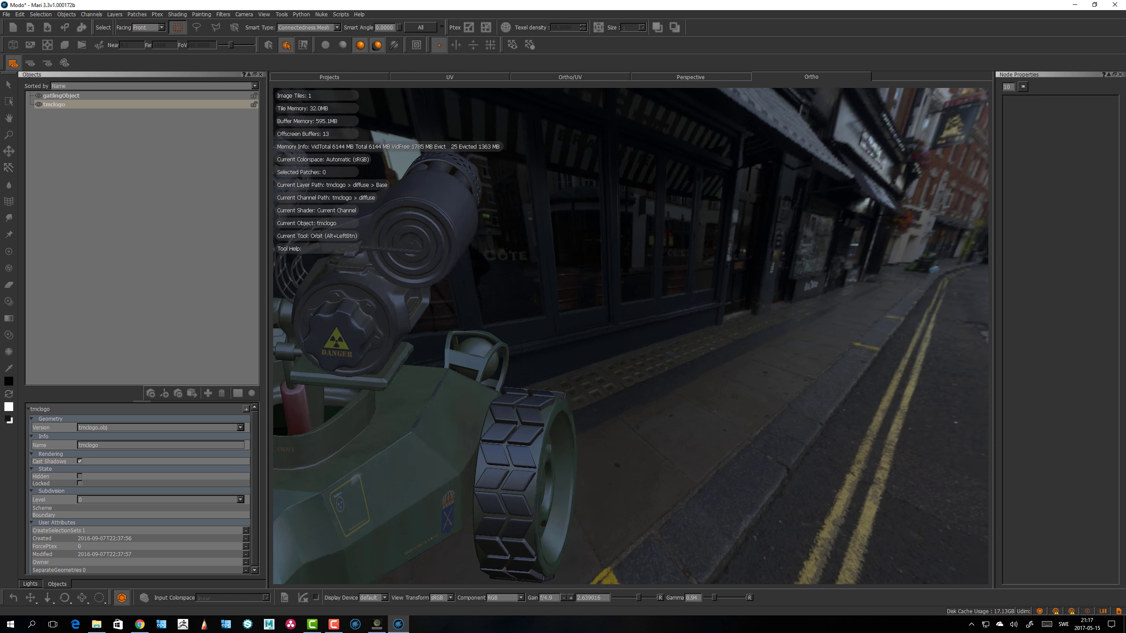
pyautogui.keyDown('alt'); pyautogui.moveTo(390, 350); pyautogui.dragTo(691, 369, button='middle'); pyautogui.keyUp('alt')
pyautogui.keyDown('alt'); pyautogui.moveTo(692, 368); pyautogui.dragTo(586, 376, button='right'); pyautogui.keyUp('alt')
pyautogui.keyDown('alt'); pyautogui.moveTo(586, 376); pyautogui.dragTo(602, 336); pyautogui.keyUp('alt')
# Reset the orbit Center Mode preference and set it to Look At.
pyautogui.click(19, 14)
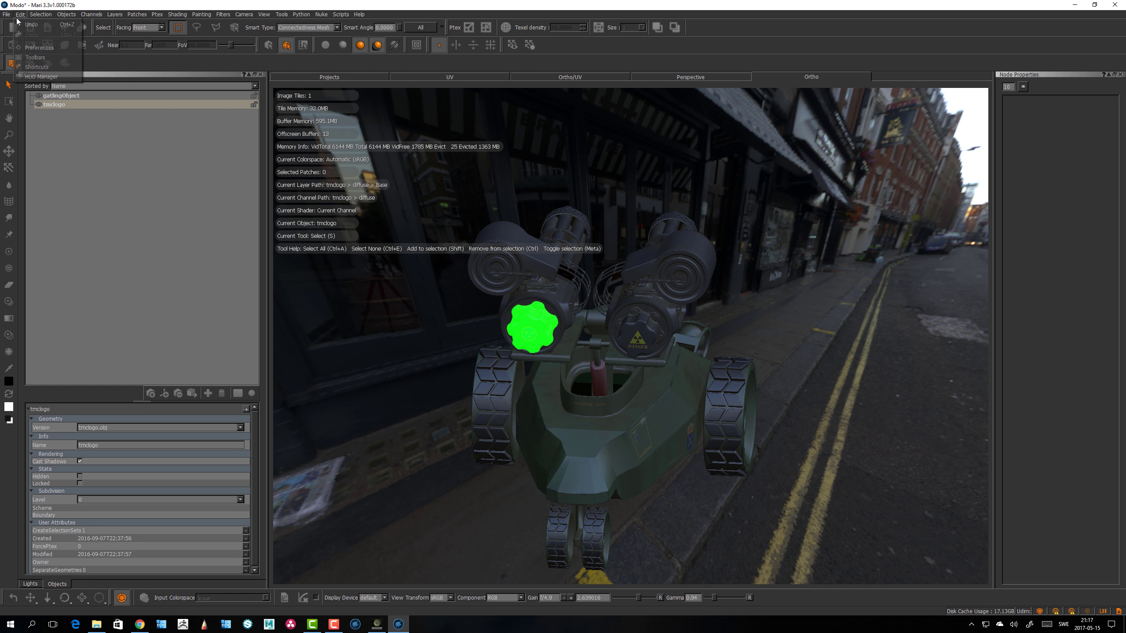
pyautogui.click(36, 56)
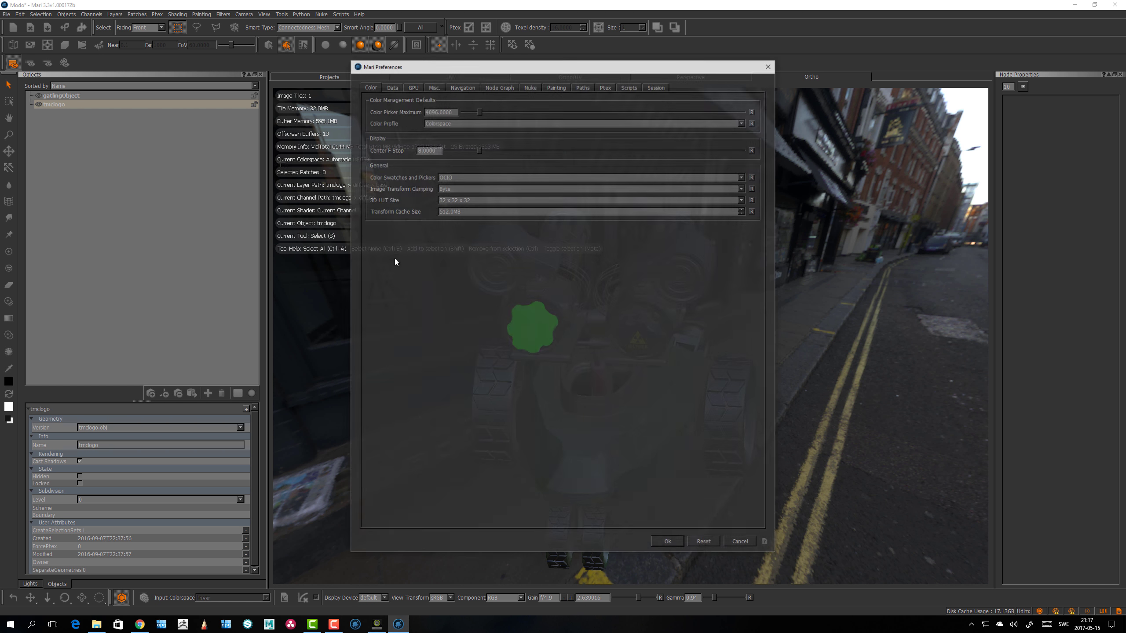
pyautogui.click(459, 88)
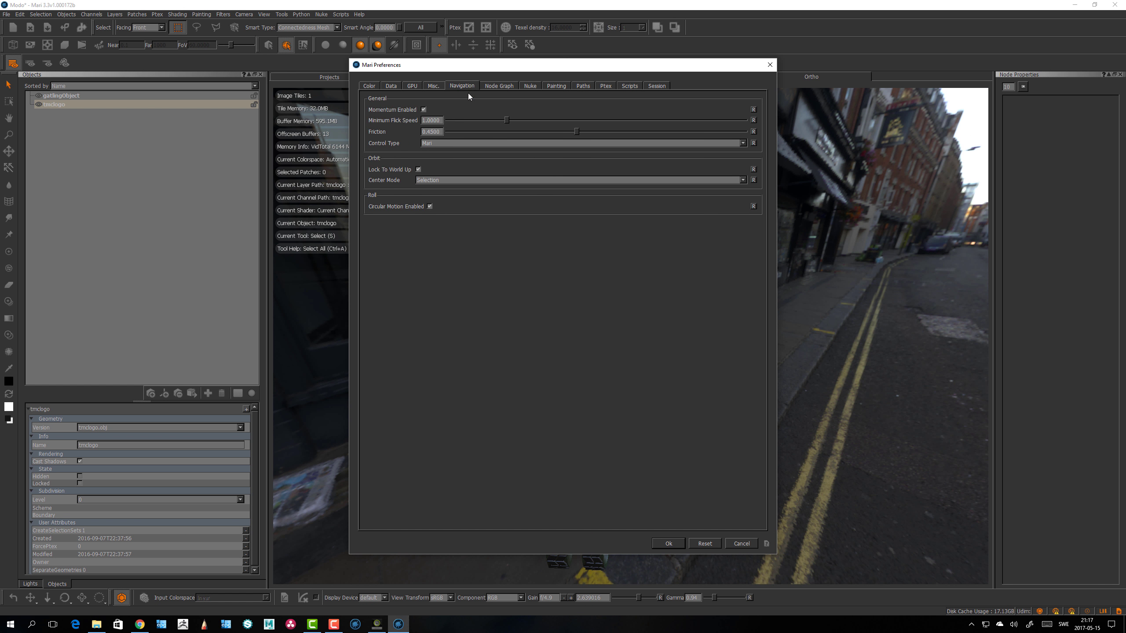
pyautogui.click(753, 180)
pyautogui.click(445, 178)
pyautogui.click(446, 180)
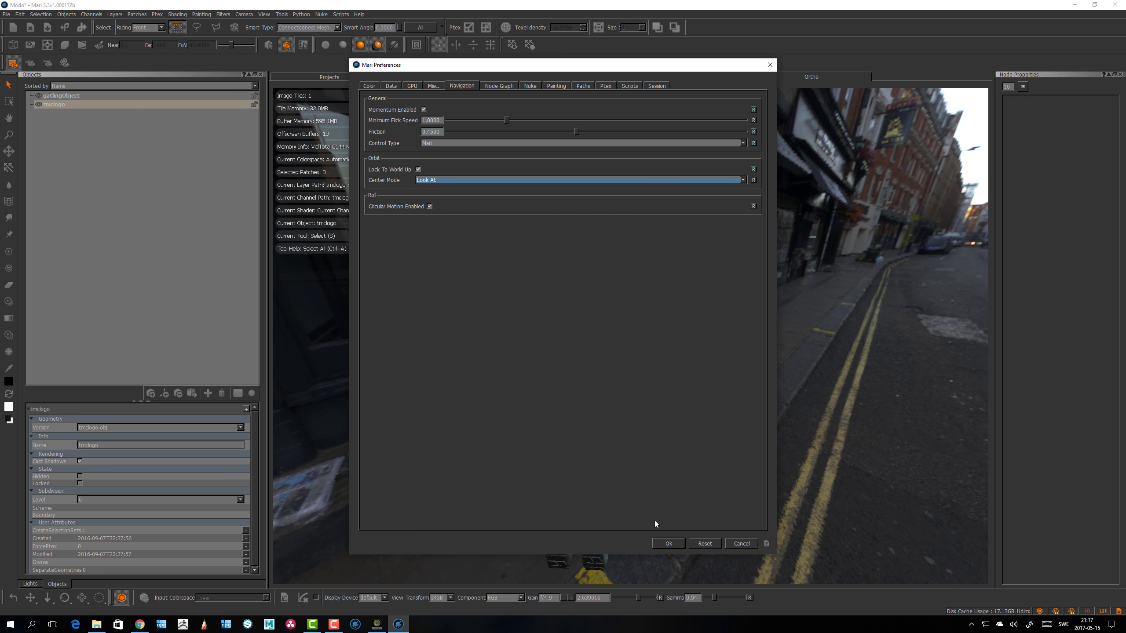
pyautogui.click(667, 543)
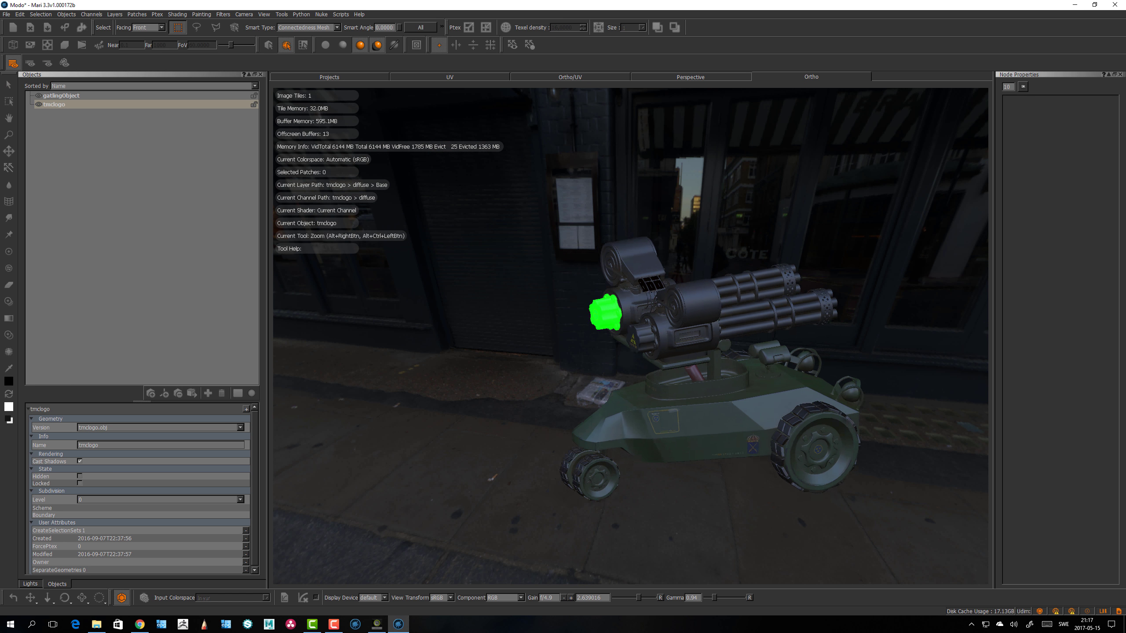
# Test the Look At rotation by orbiting and panning around the vehicle.
pyautogui.keyDown('alt'); pyautogui.moveTo(548, 473); pyautogui.dragTo(753, 473); pyautogui.keyUp('alt')
pyautogui.keyDown('alt'); pyautogui.moveTo(682, 492); pyautogui.dragTo(764, 456, button='middle'); pyautogui.keyUp('alt')
pyautogui.keyDown('alt'); pyautogui.moveTo(764, 455); pyautogui.dragTo(583, 426); pyautogui.keyUp('alt')
# Switch to the Mari Online Help in Chrome, read the orbit Center Mode descriptions, and return to Mari.
pyautogui.hotkey('alt', 'Tab')
pyautogui.hotkey('alt', 'Tab')
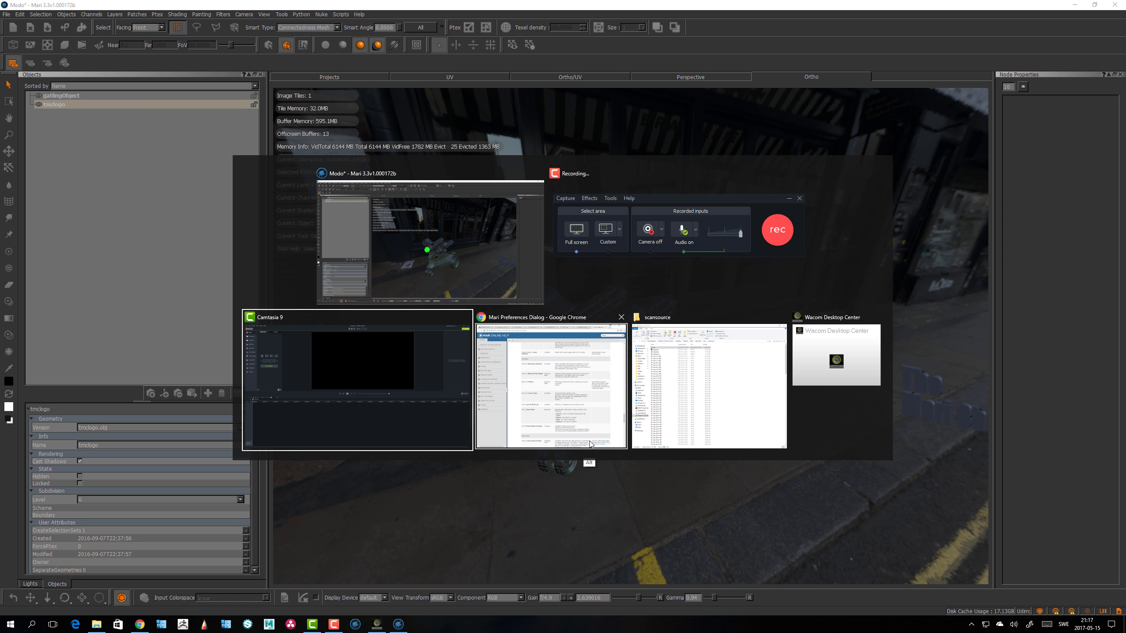
pyautogui.click(589, 441)
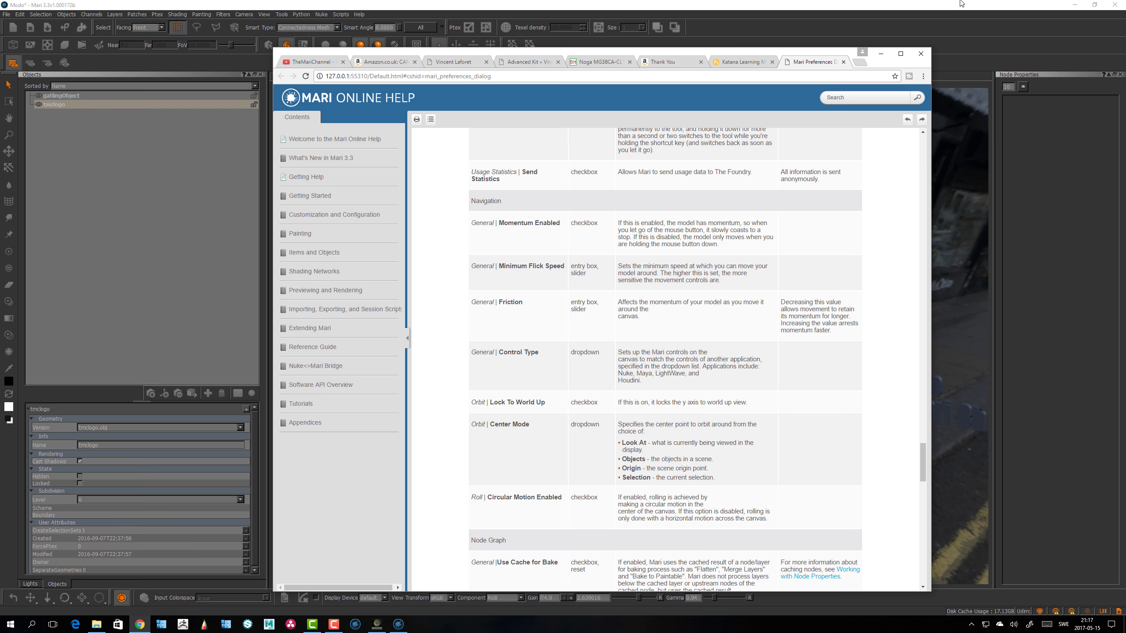
pyautogui.click(882, 54)
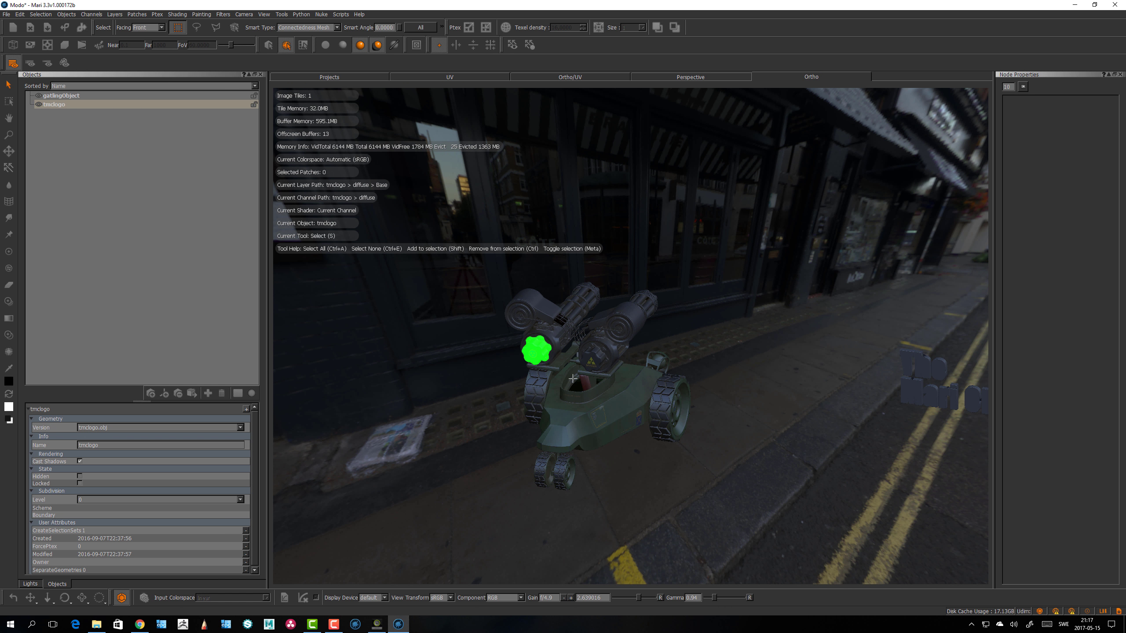
# Focus the camera on the selected gun end cap, and centre the view on the point under the cursor with Jump To.
pyautogui.press('a')
pyautogui.scroll(-3, 608, 324)
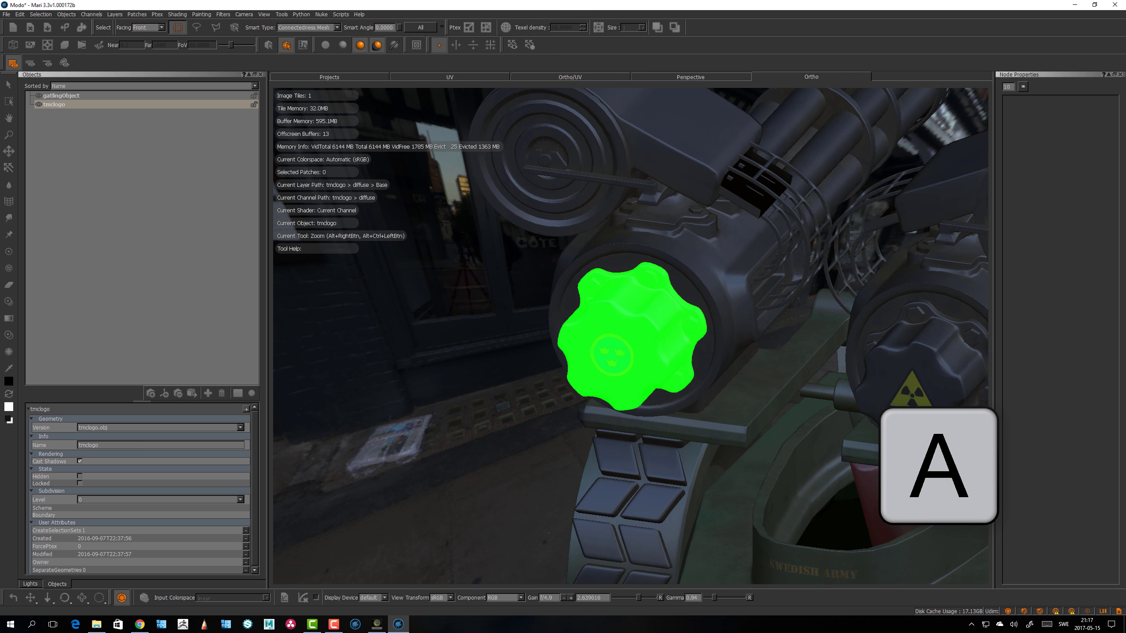
pyautogui.scroll(-5, 470, 351)
pyautogui.press('f')
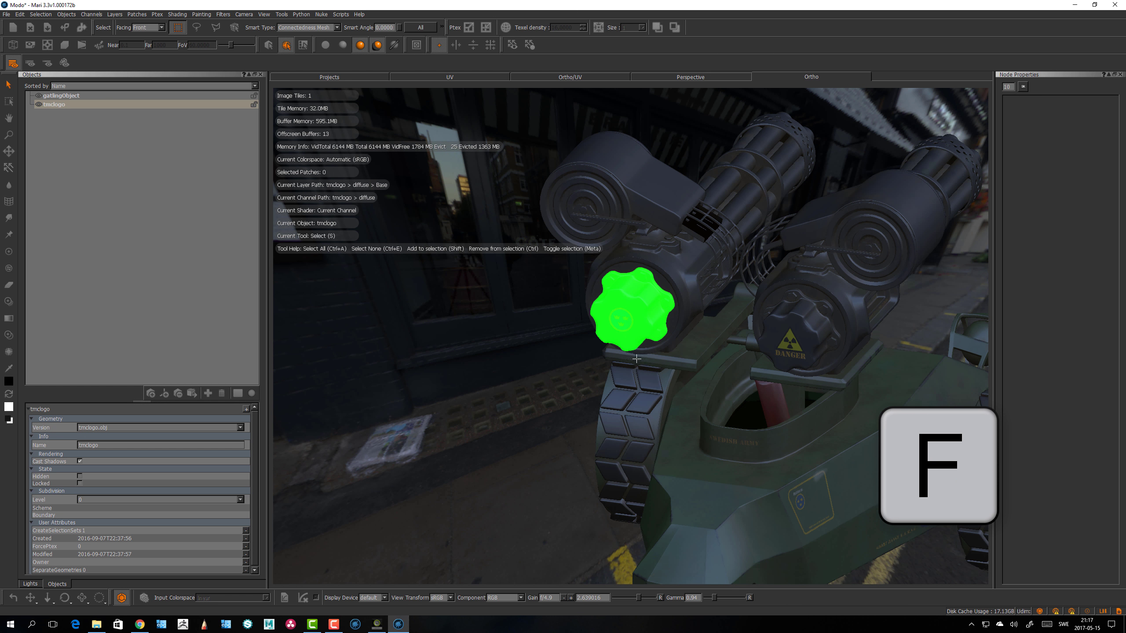
# Look up which action the A shortcut is assigned to in the keyboard shortcuts manager.
pyautogui.click(19, 14)
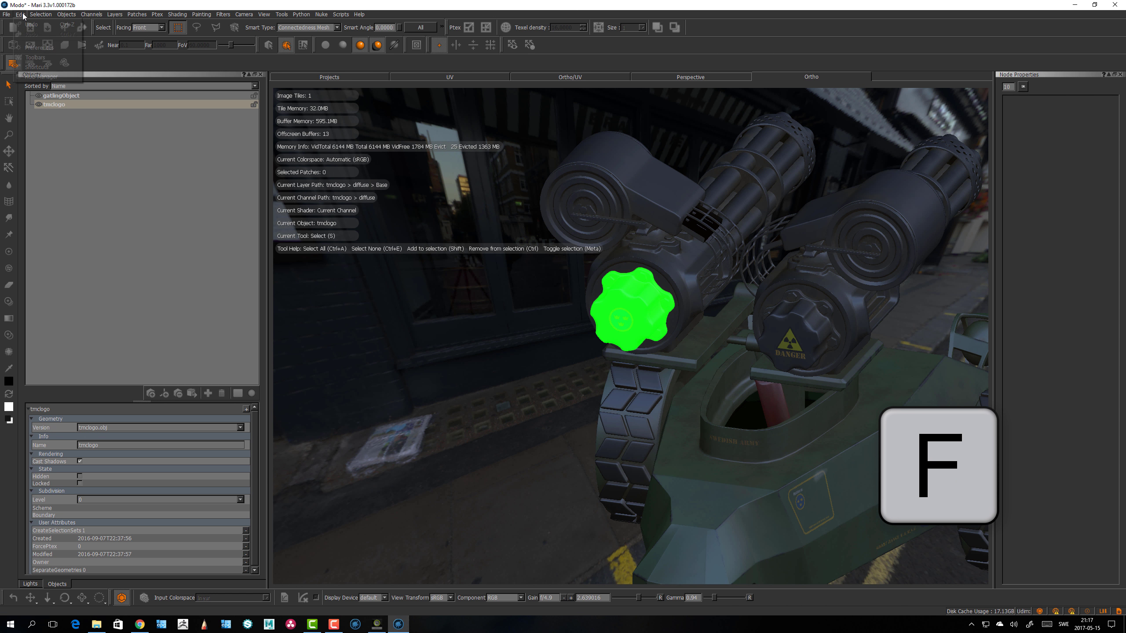
pyautogui.click(32, 67)
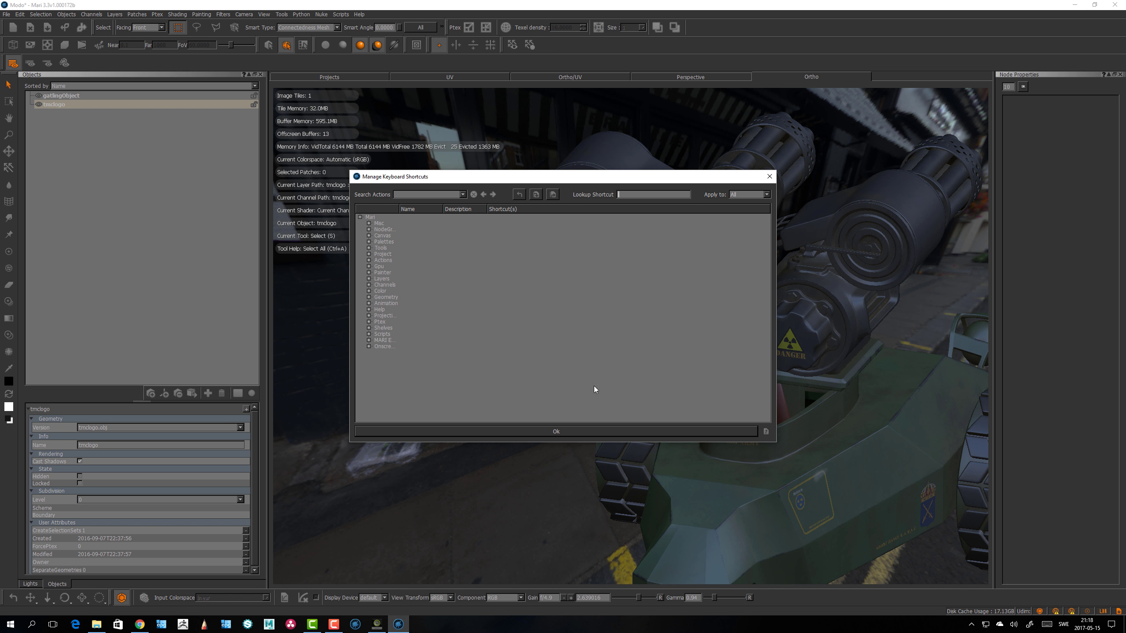
pyautogui.press('a')
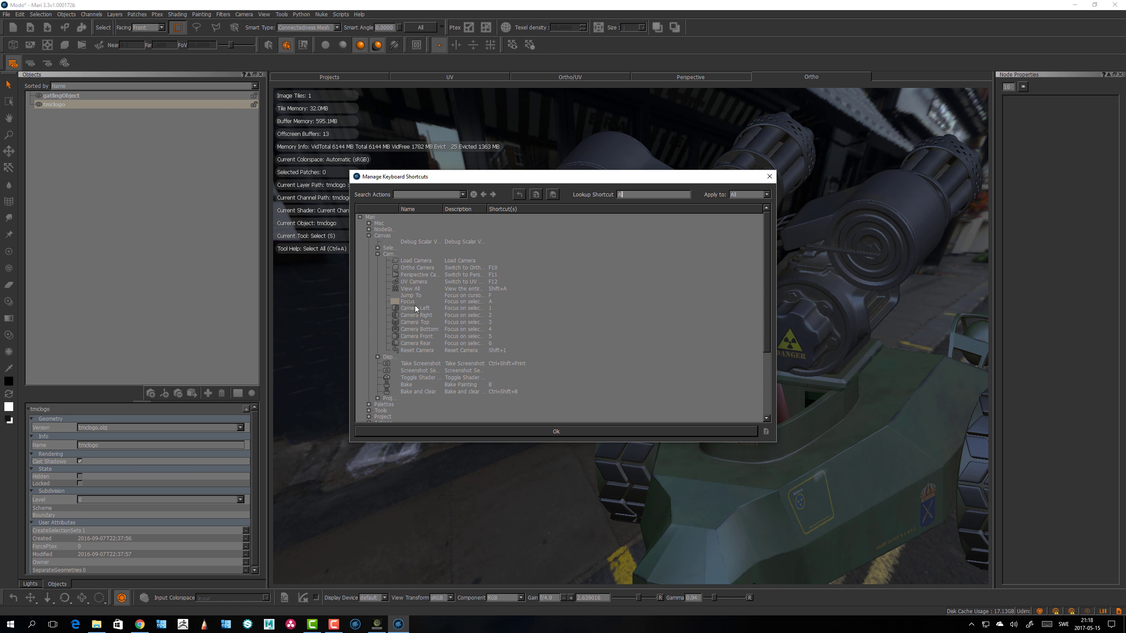
pyautogui.click(559, 431)
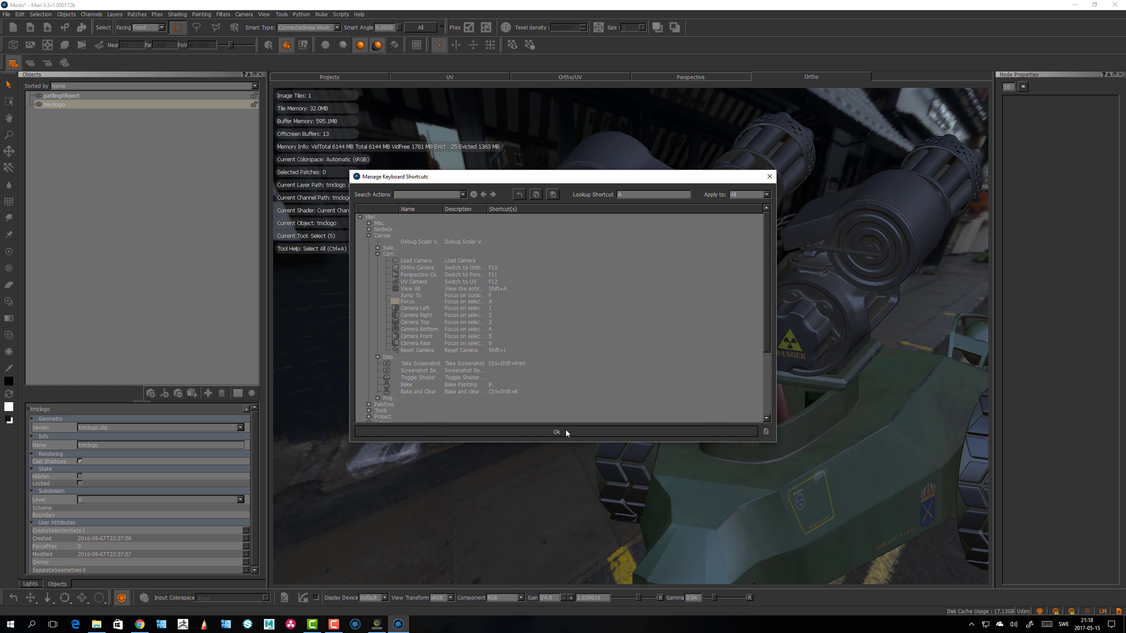
# Compare Focus on the selected end cap with Jump To at cursor points on the guns, checking the orbit around the cap.
pyautogui.press('f')
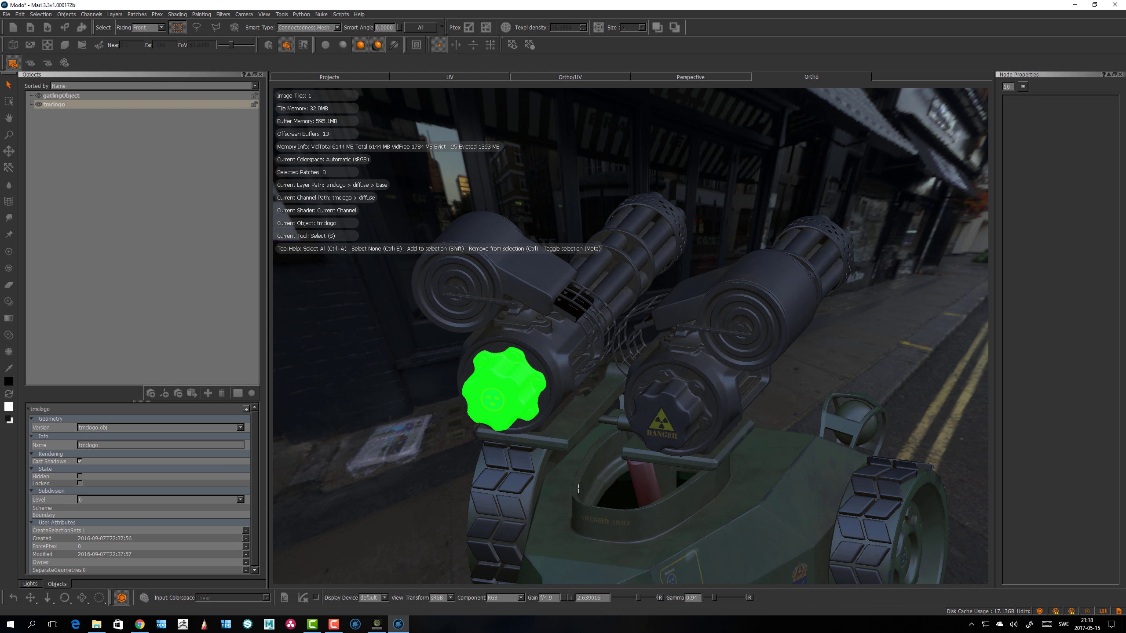
pyautogui.press('a')
pyautogui.keyDown('alt'); pyautogui.moveTo(581, 332); pyautogui.dragTo(557, 361, button='right'); pyautogui.keyUp('alt')
pyautogui.keyDown('alt'); pyautogui.moveTo(567, 397); pyautogui.dragTo(694, 425); pyautogui.keyUp('alt')
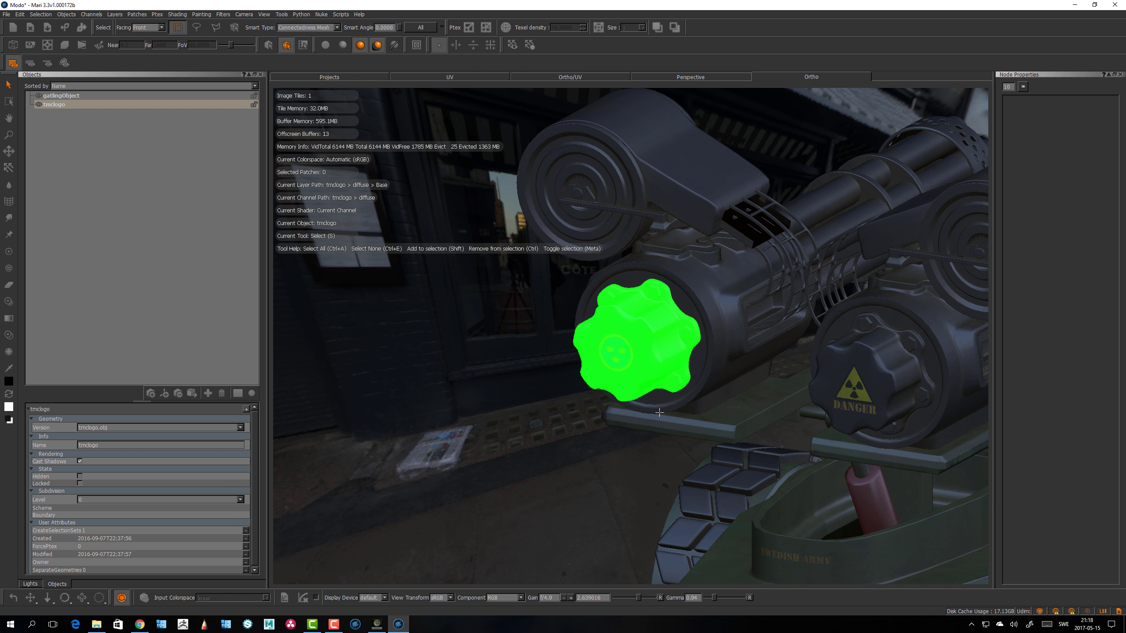
pyautogui.keyDown('alt'); pyautogui.moveTo(694, 425); pyautogui.dragTo(662, 381, button='middle'); pyautogui.keyUp('alt')
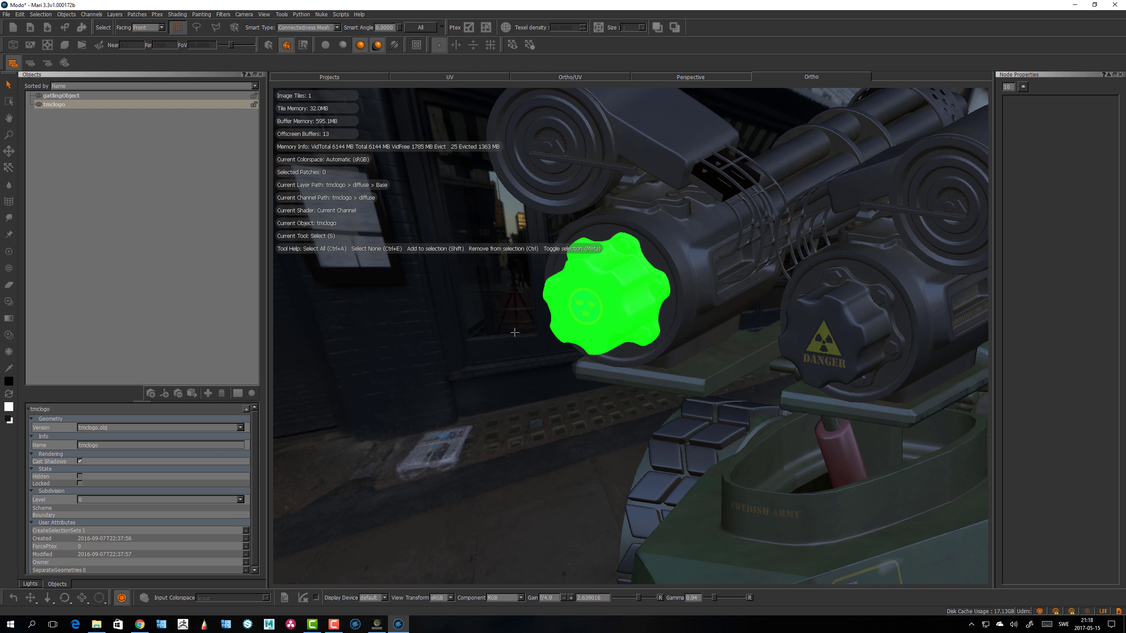
pyautogui.press('f')
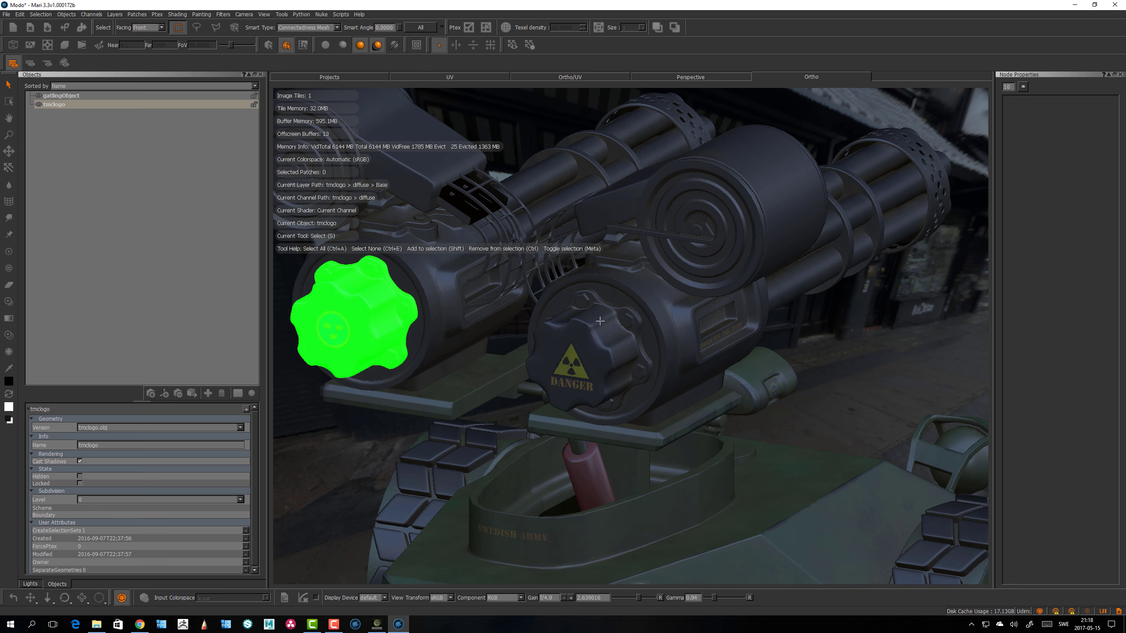
pyautogui.press('f')
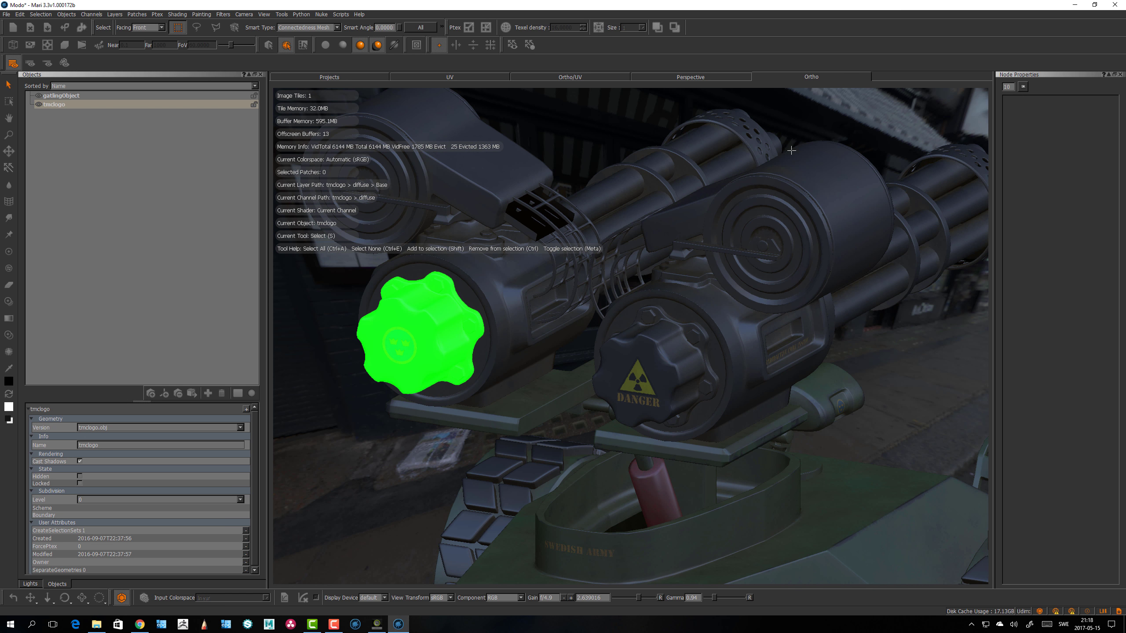
# Orbit, pan and zoom out to examine the Look At rotation around the whole vehicle.
pyautogui.keyDown('alt'); pyautogui.moveTo(748, 305); pyautogui.dragTo(711, 354, button='right'); pyautogui.keyUp('alt')
pyautogui.keyDown('alt'); pyautogui.moveTo(711, 354); pyautogui.dragTo(677, 376); pyautogui.keyUp('alt')
pyautogui.moveTo(671, 375); pyautogui.dragTo(568, 450, button='middle')
pyautogui.keyDown('alt'); pyautogui.moveTo(569, 450); pyautogui.dragTo(685, 441); pyautogui.keyUp('alt')
pyautogui.scroll(4, 678, 424)
pyautogui.scroll(-1, 632, 434)
pyautogui.press('s')
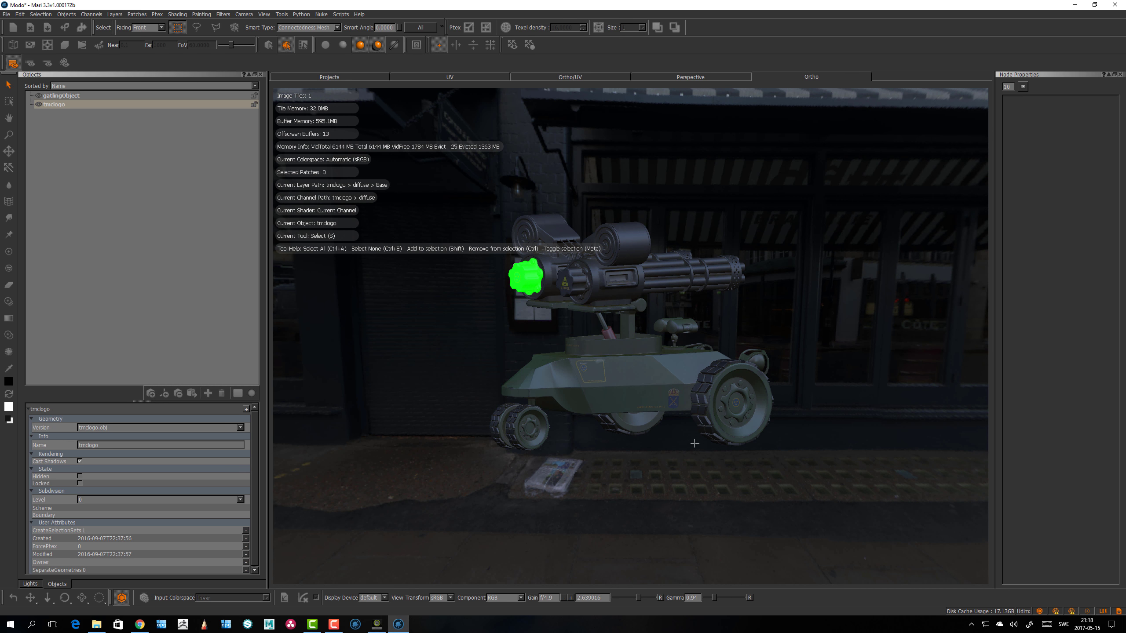